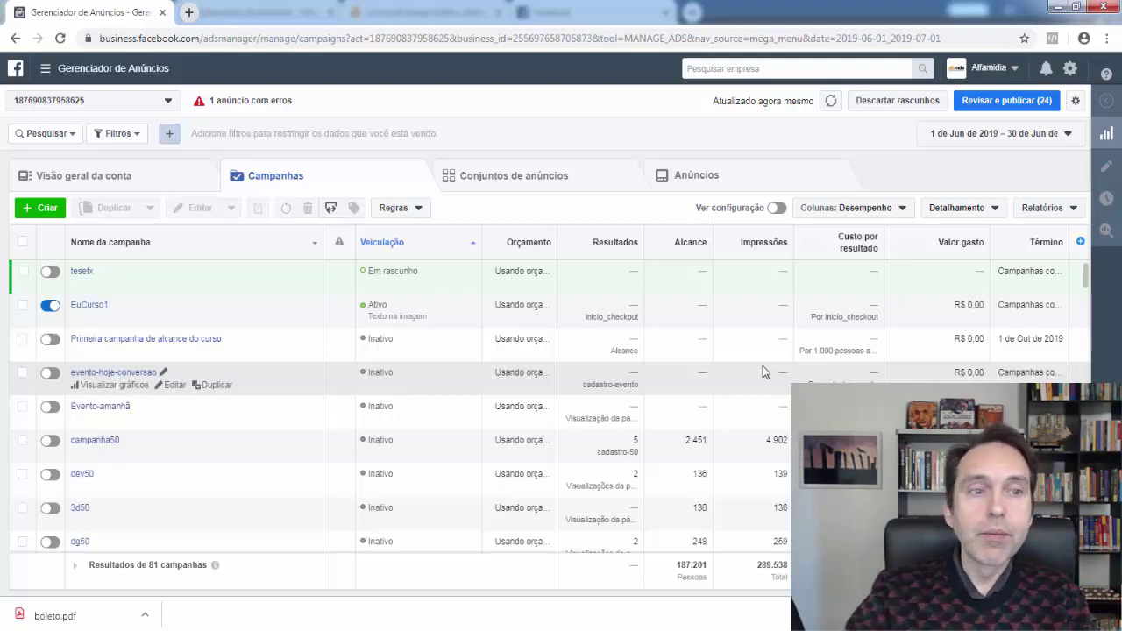
# Start a new campaign named "primeira campanha de conversão" with the Conversões objective.
pyautogui.click(42, 209)
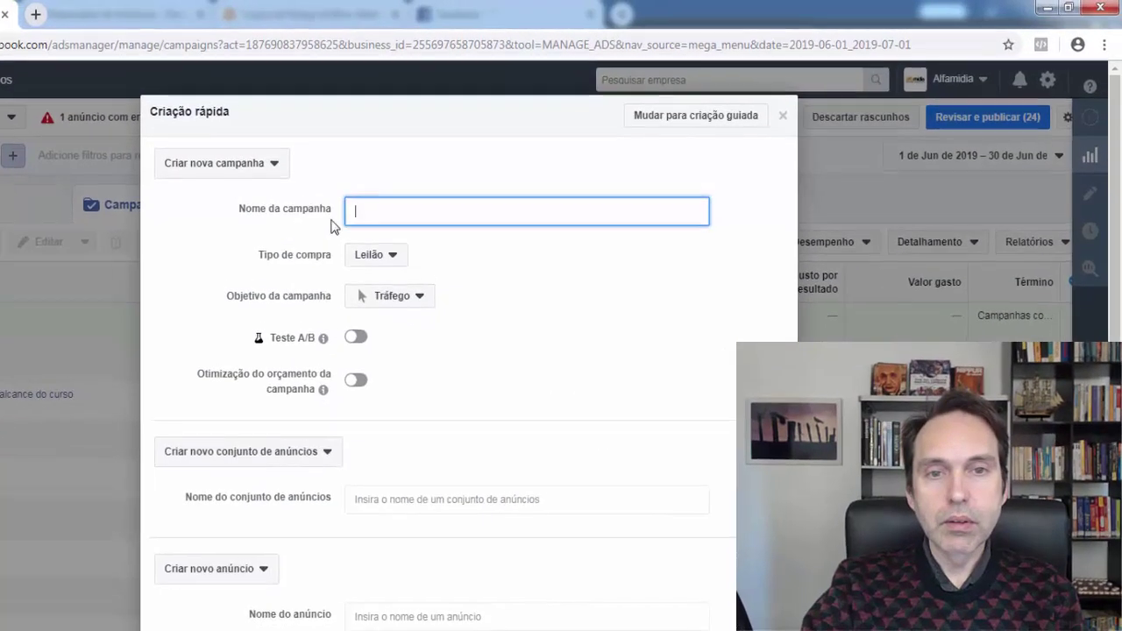
pyautogui.write('pri')
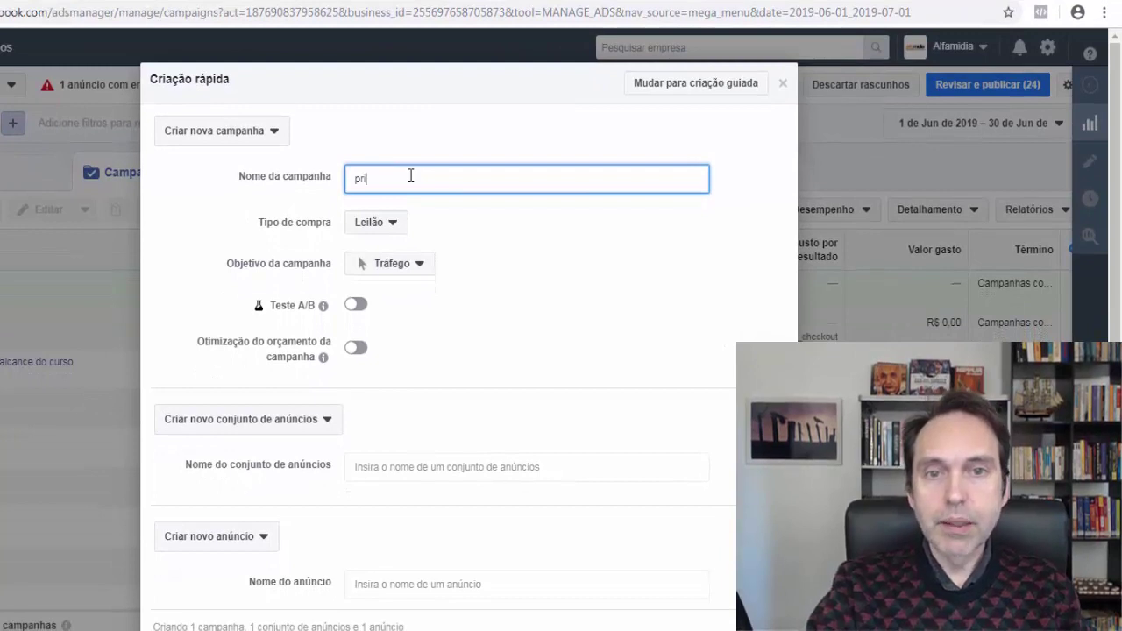
pyautogui.write('meira campanha de ')
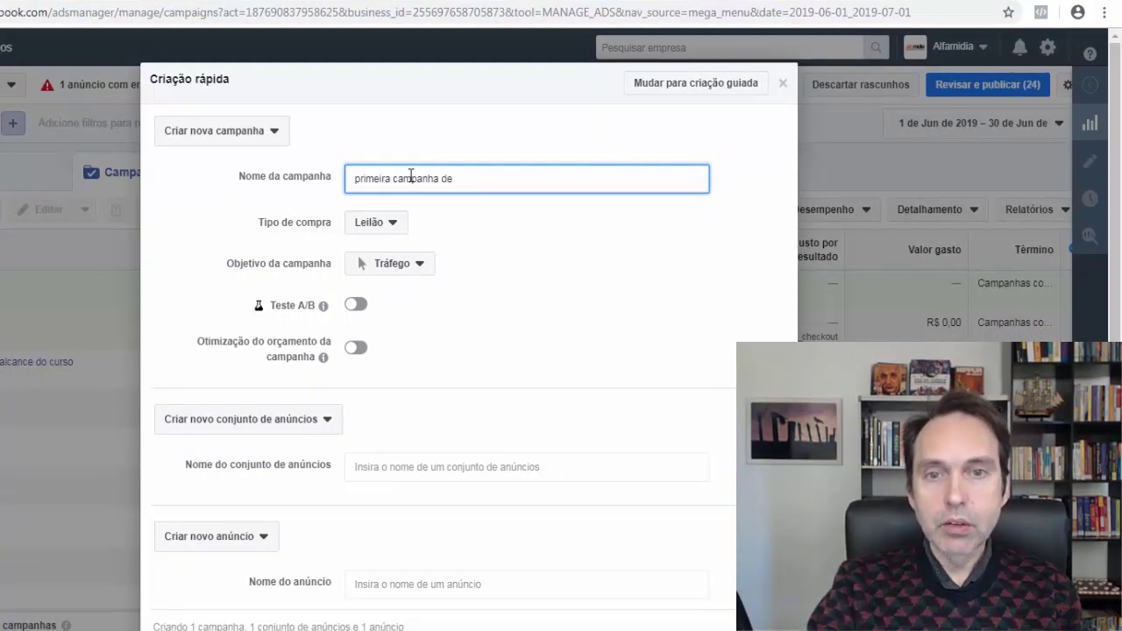
pyautogui.write('conversao')
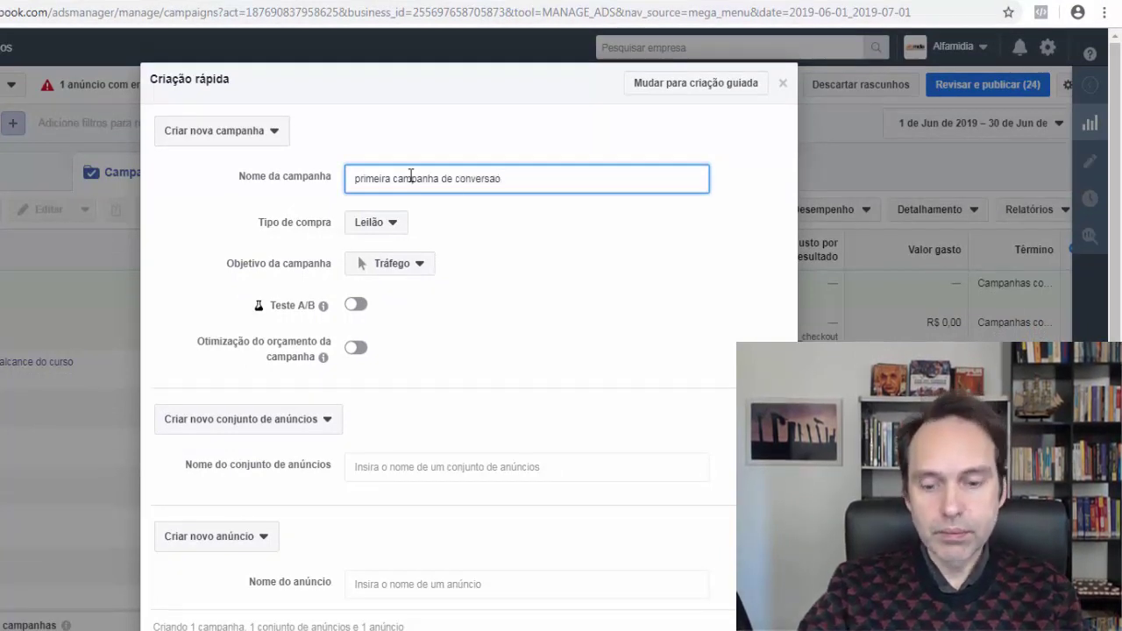
pyautogui.press('Left')
pyautogui.press('BackSpace')
pyautogui.write('ã')
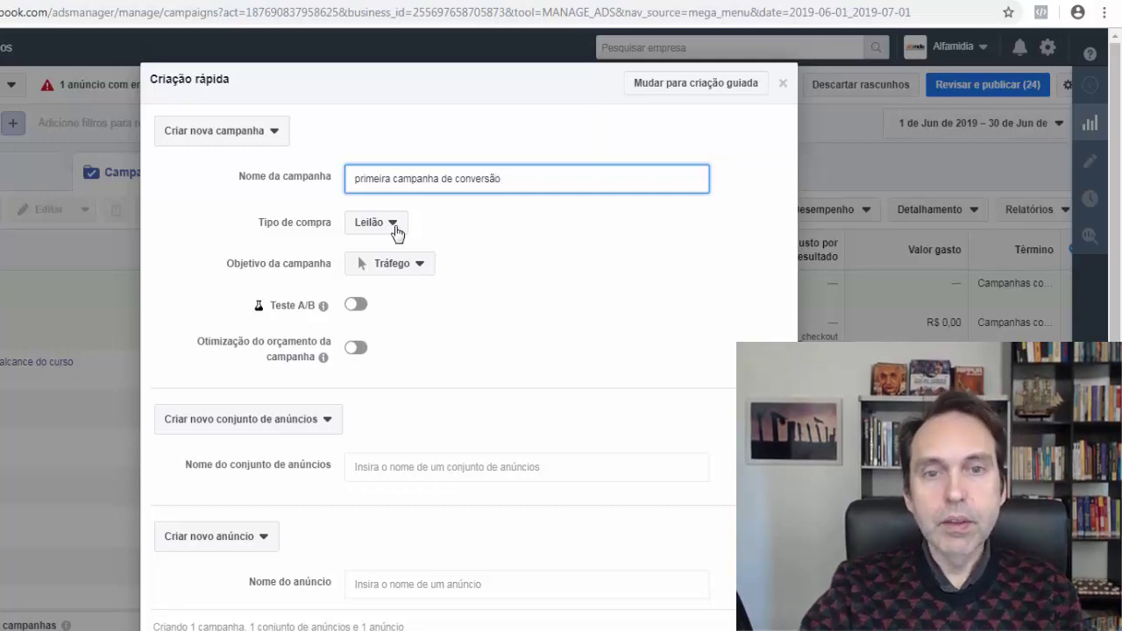
pyautogui.click(420, 266)
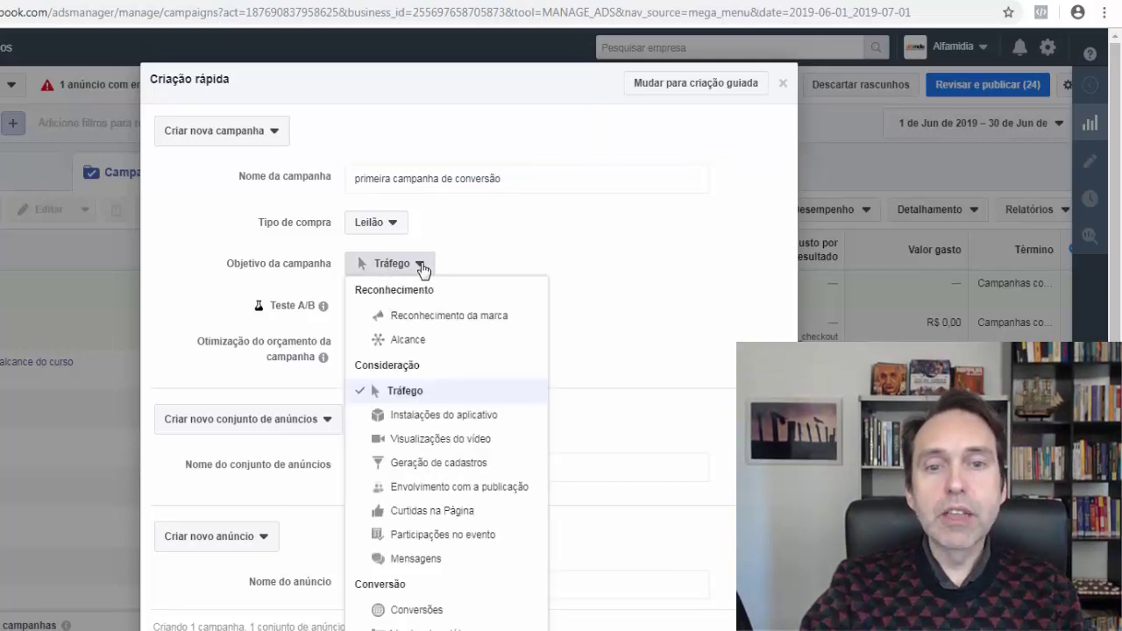
pyautogui.click(411, 612)
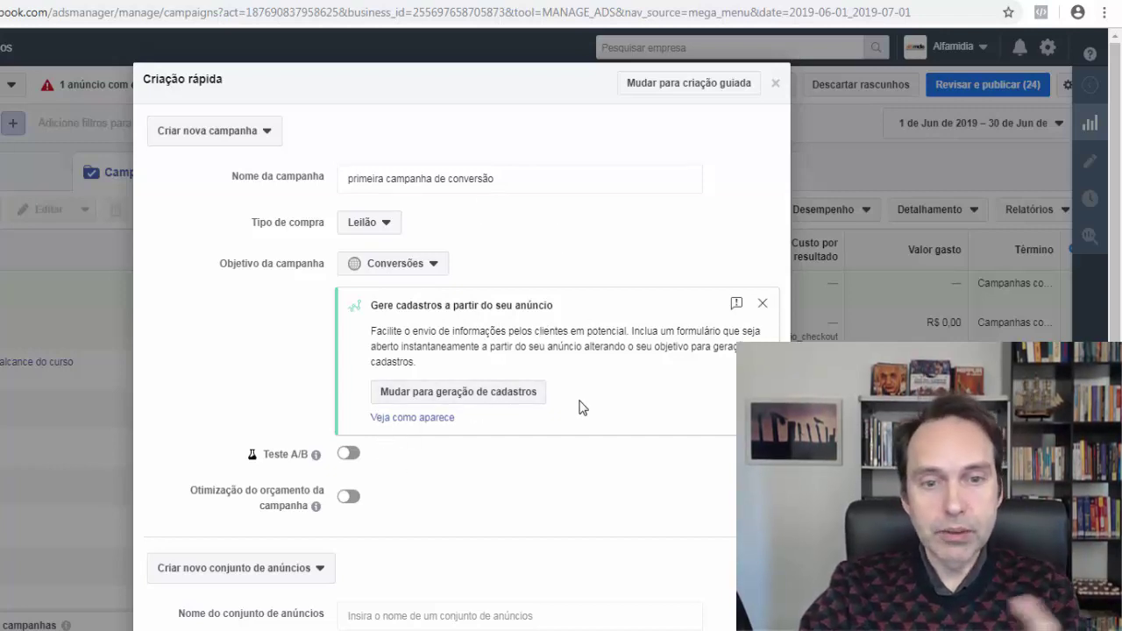
# Name both the new ad set and the new ad "conversão 1" and save the campaign as a draft.
pyautogui.scroll(-2, 459, 441)
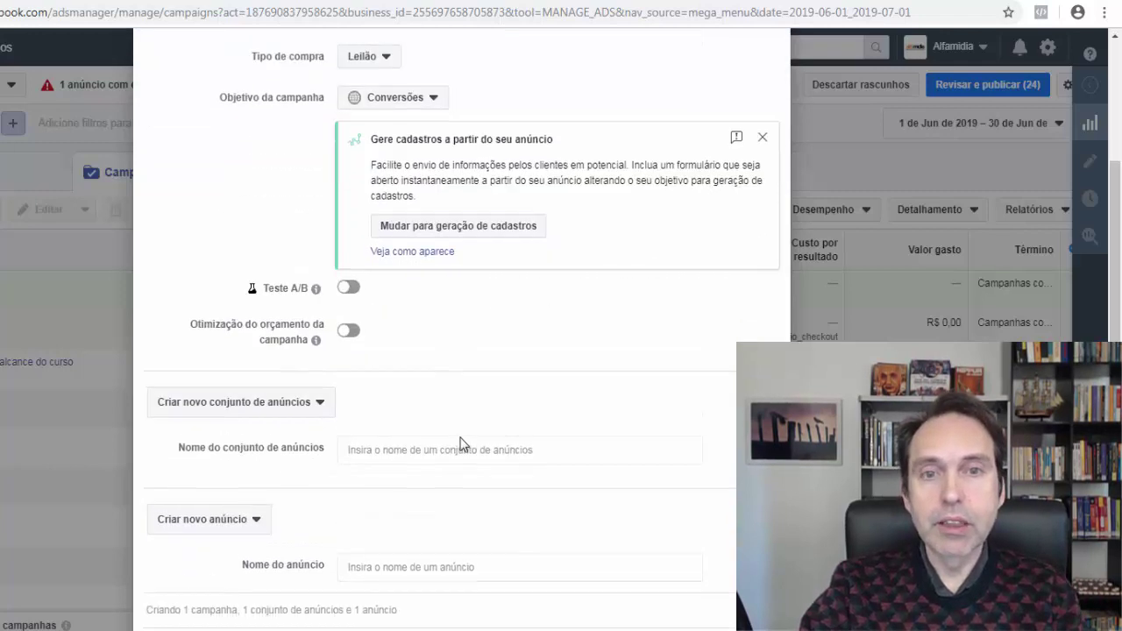
pyautogui.click(392, 442)
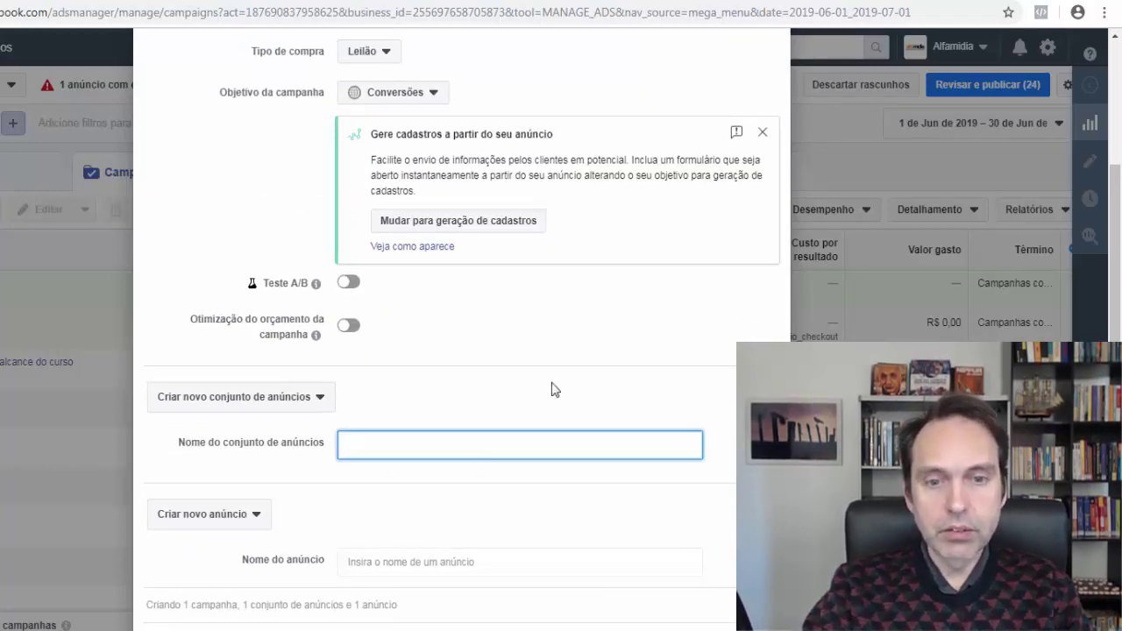
pyautogui.write('conversão 1')
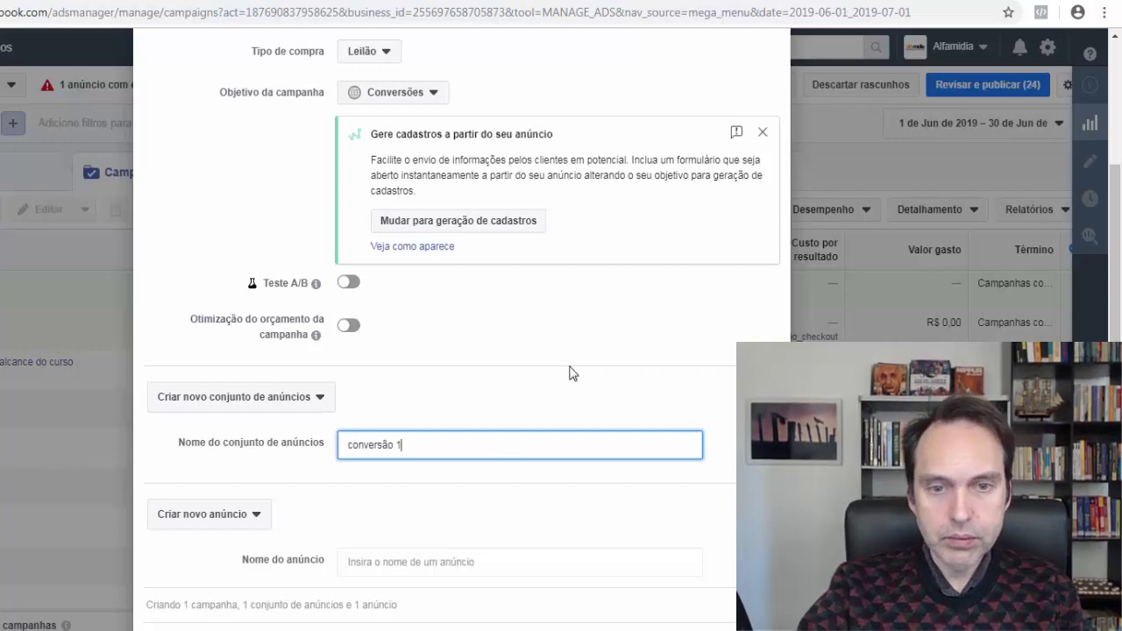
pyautogui.click(423, 562)
pyautogui.write('co')
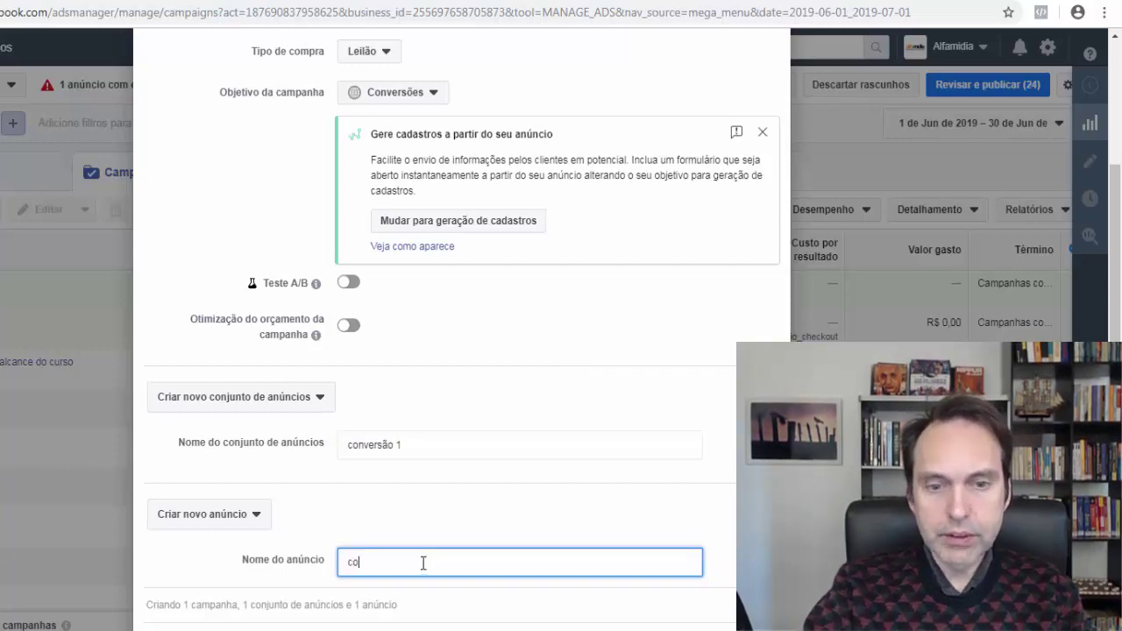
pyautogui.write('nversão 1')
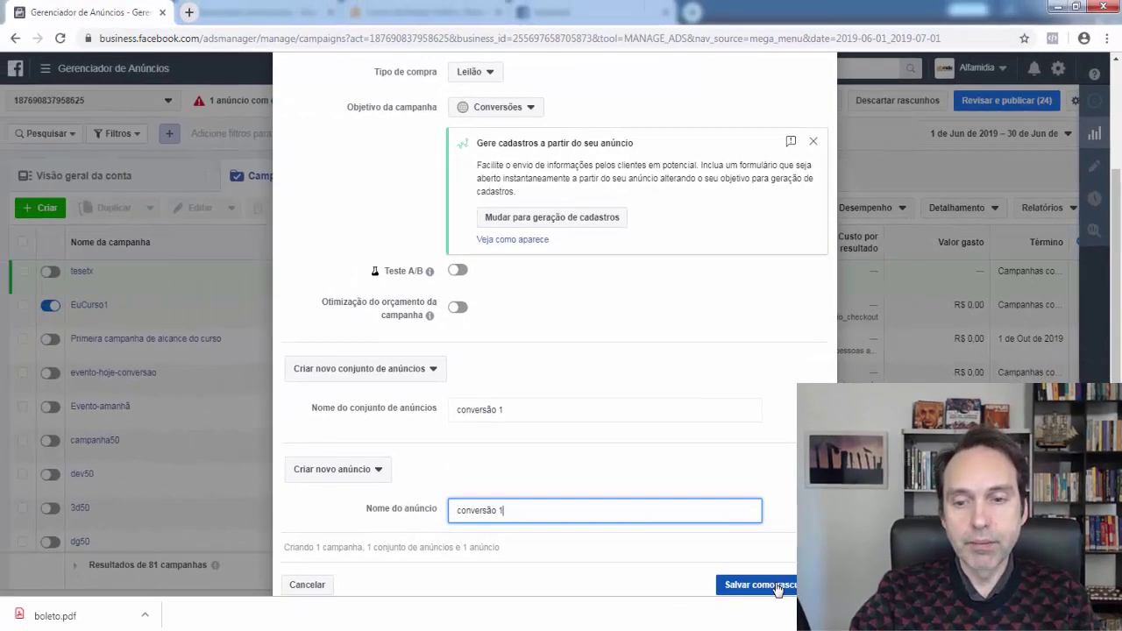
pyautogui.click(778, 586)
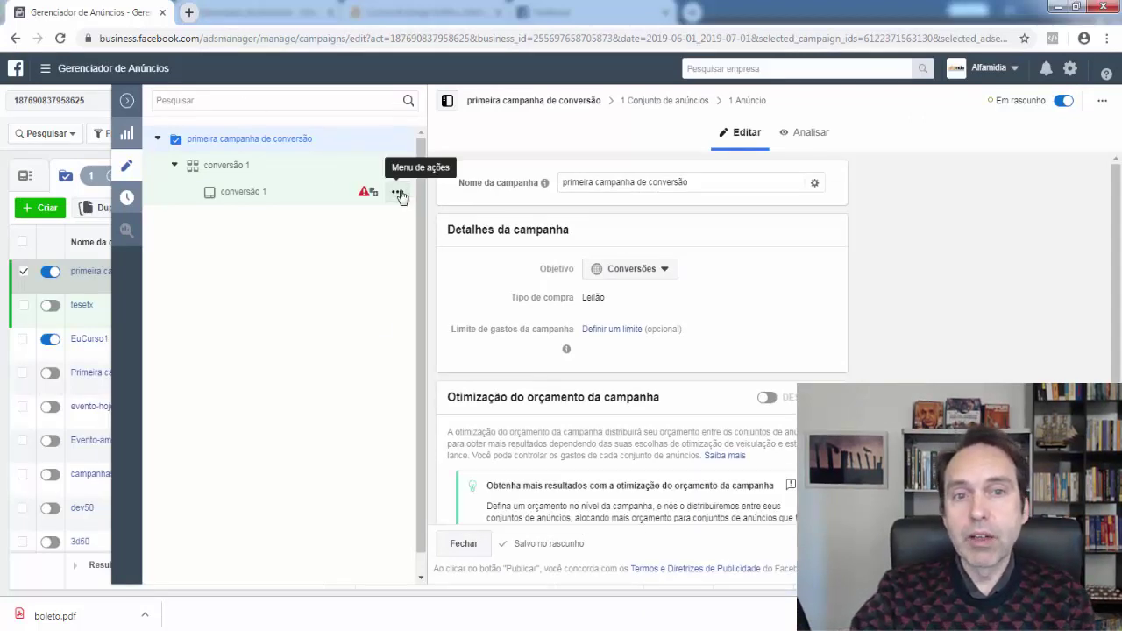
# Open the "conversão 1" ad set and remove the cadastro-ebook-design-omb event from its site conversion setting.
pyautogui.moveTo(362, 195)
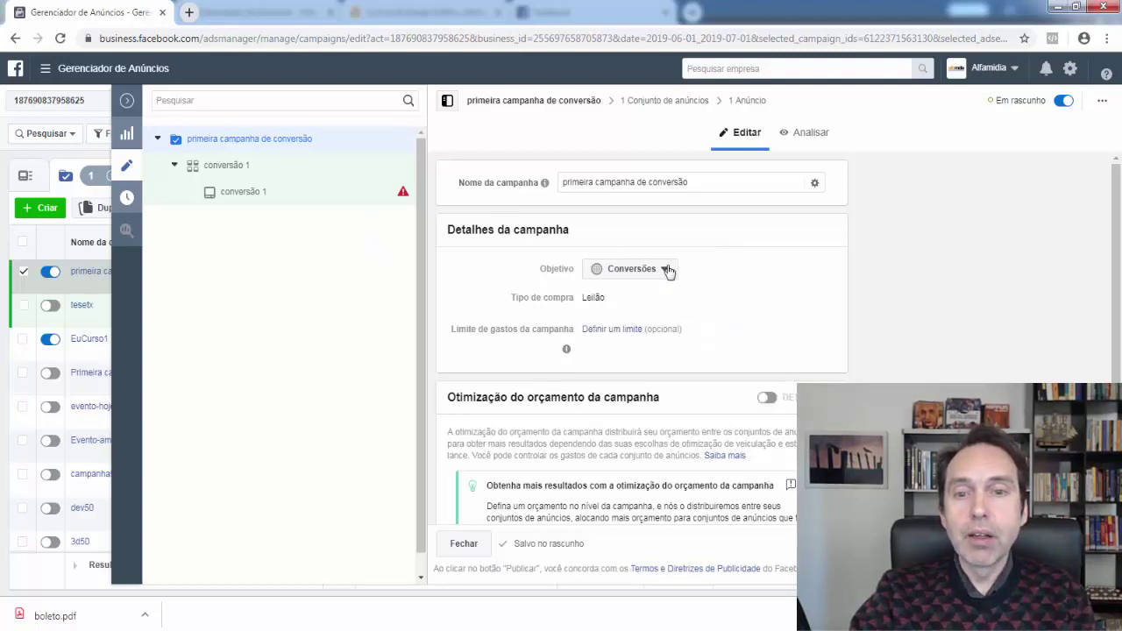
pyautogui.scroll(-1, 728, 256)
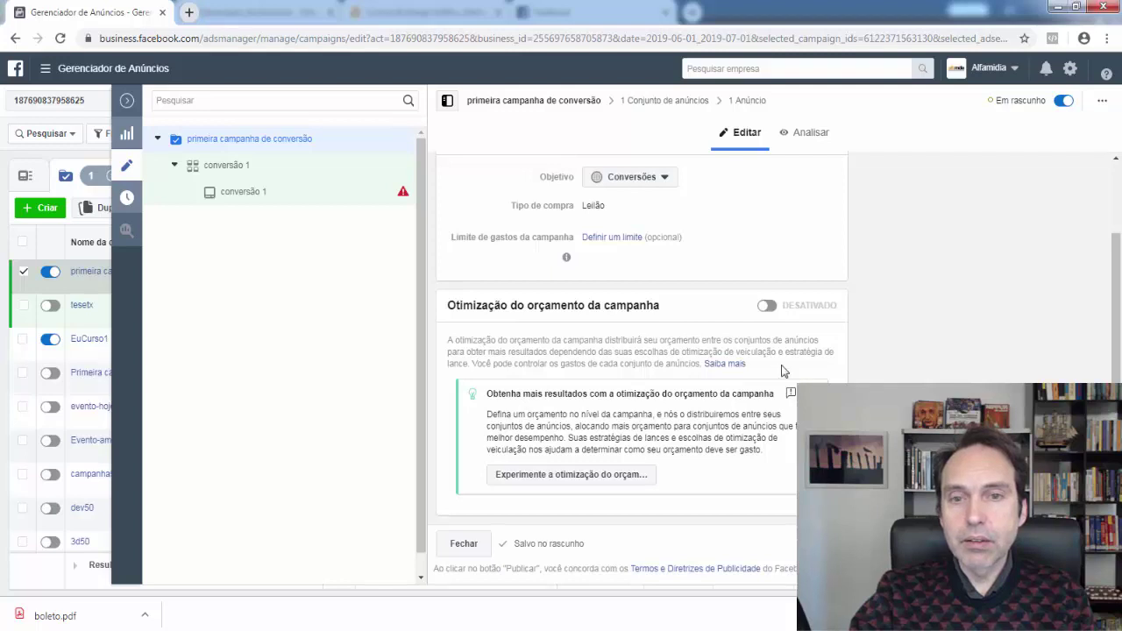
pyautogui.click(233, 168)
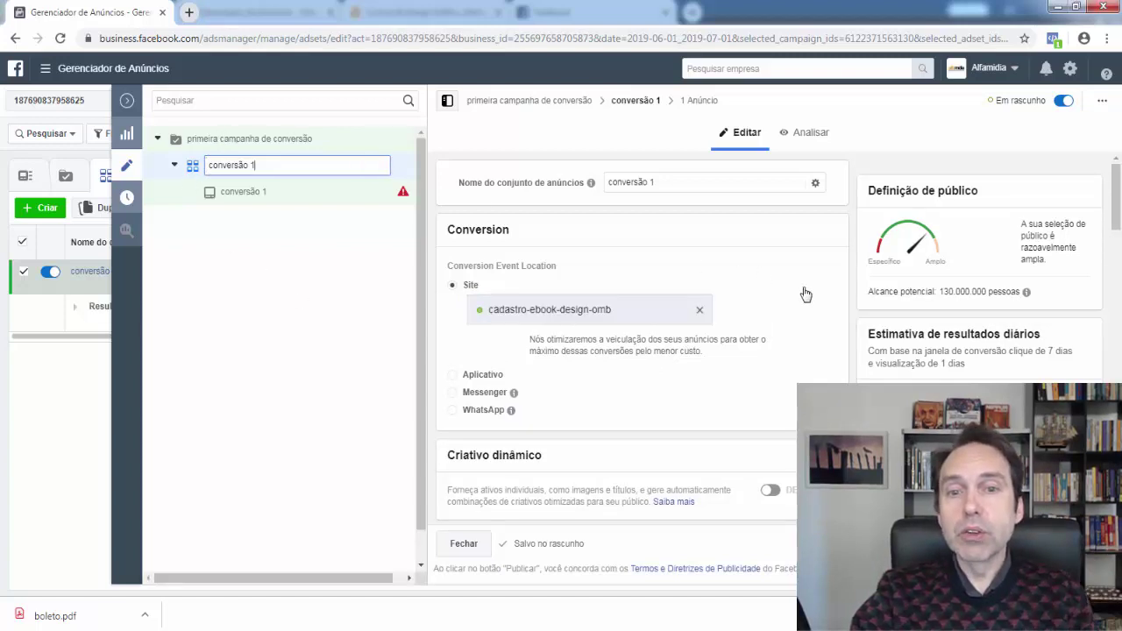
pyautogui.scroll(-3, 631, 298)
pyautogui.scroll(3, 631, 298)
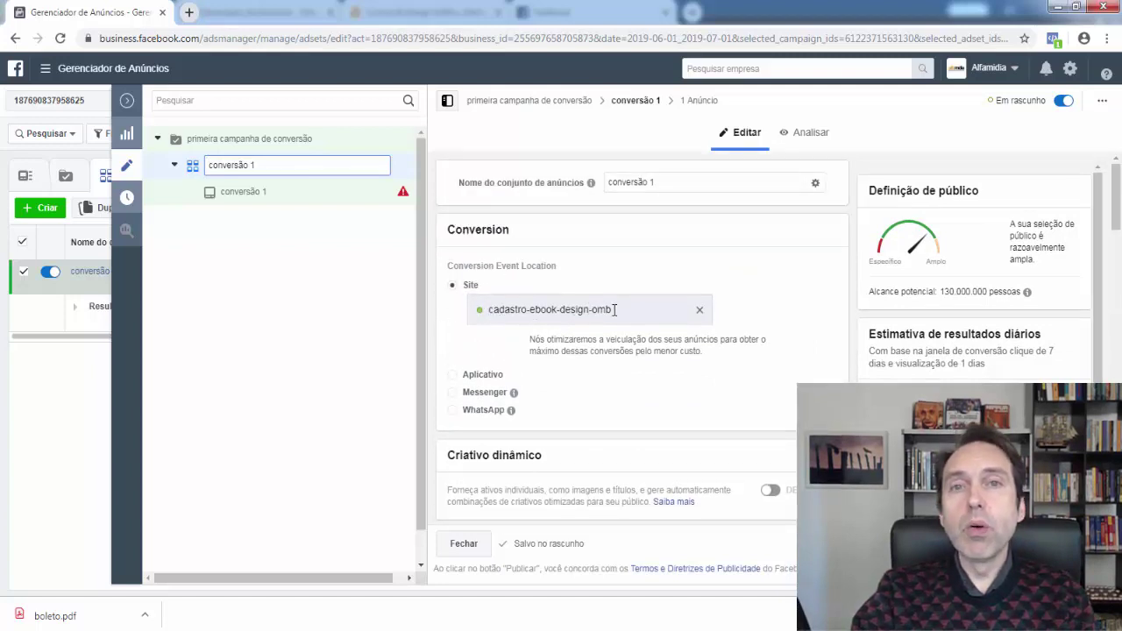
pyautogui.click(698, 319)
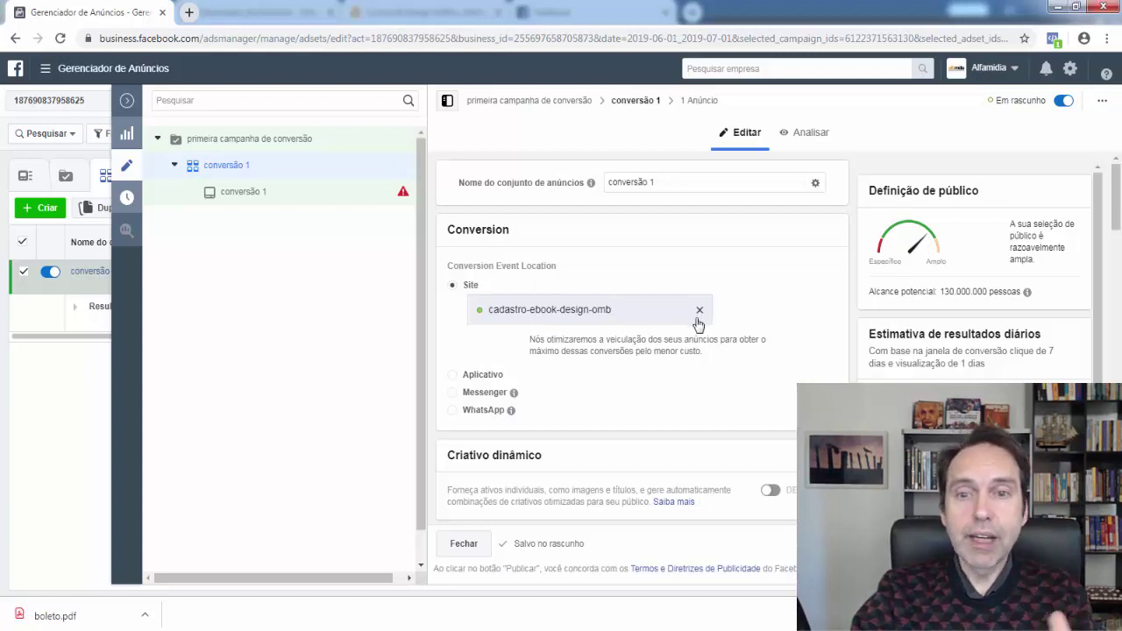
pyautogui.click(699, 315)
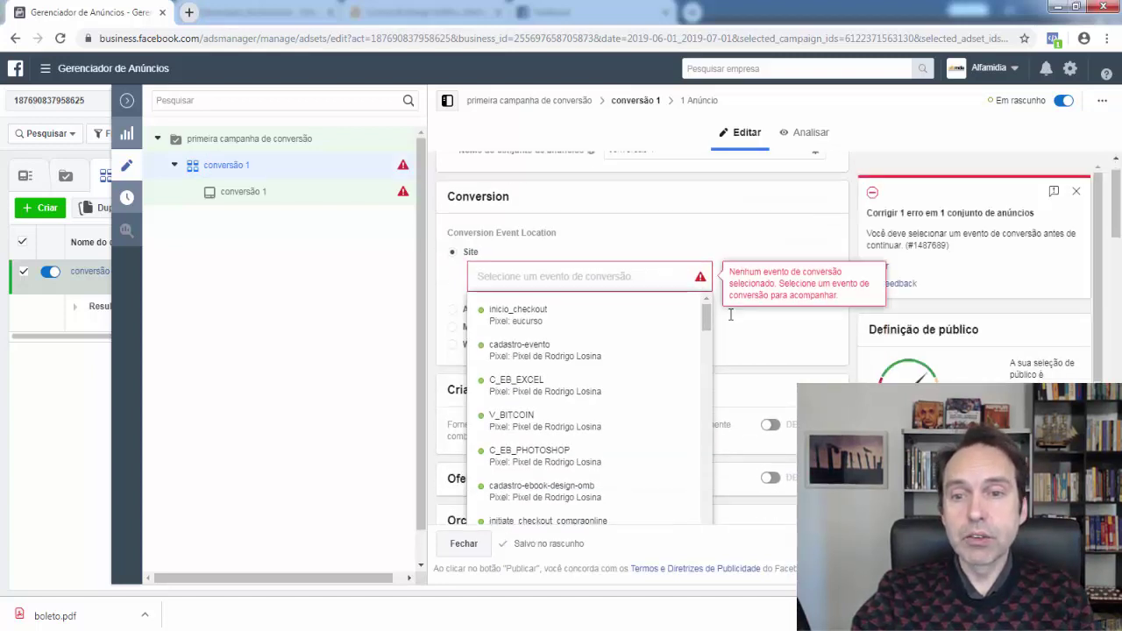
pyautogui.scroll(-2, 745, 237)
pyautogui.moveTo(707, 217); pyautogui.dragTo(707, 417)
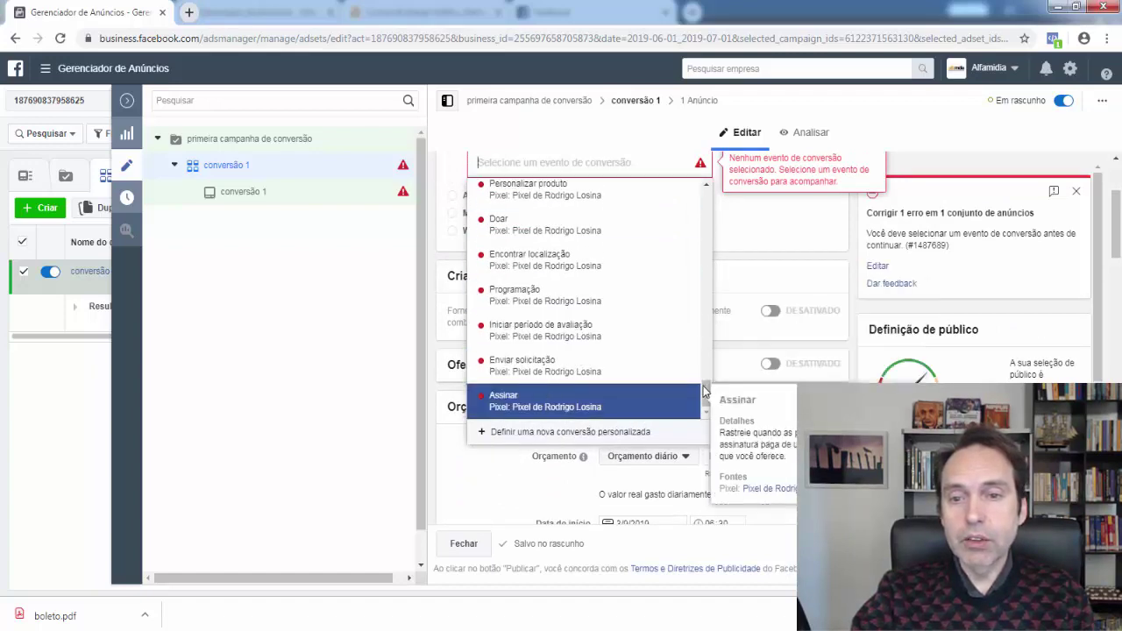
pyautogui.press('Escape')
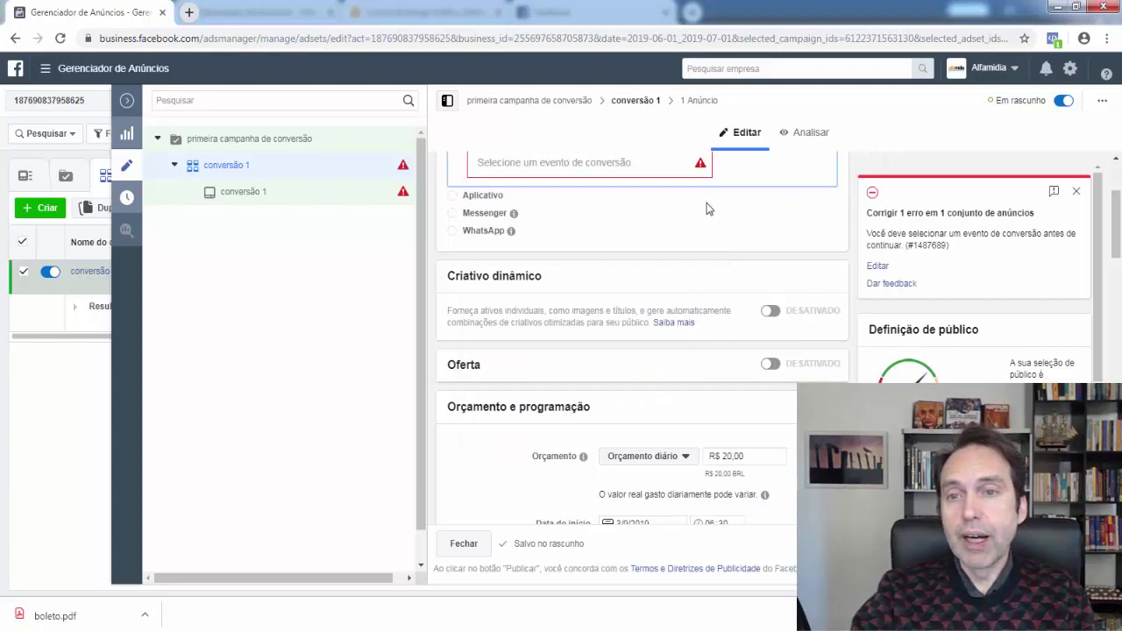
# Start defining a new custom conversion for the ad set's site conversion event.
pyautogui.scroll(1, 1115, 200)
pyautogui.moveTo(640, 275)
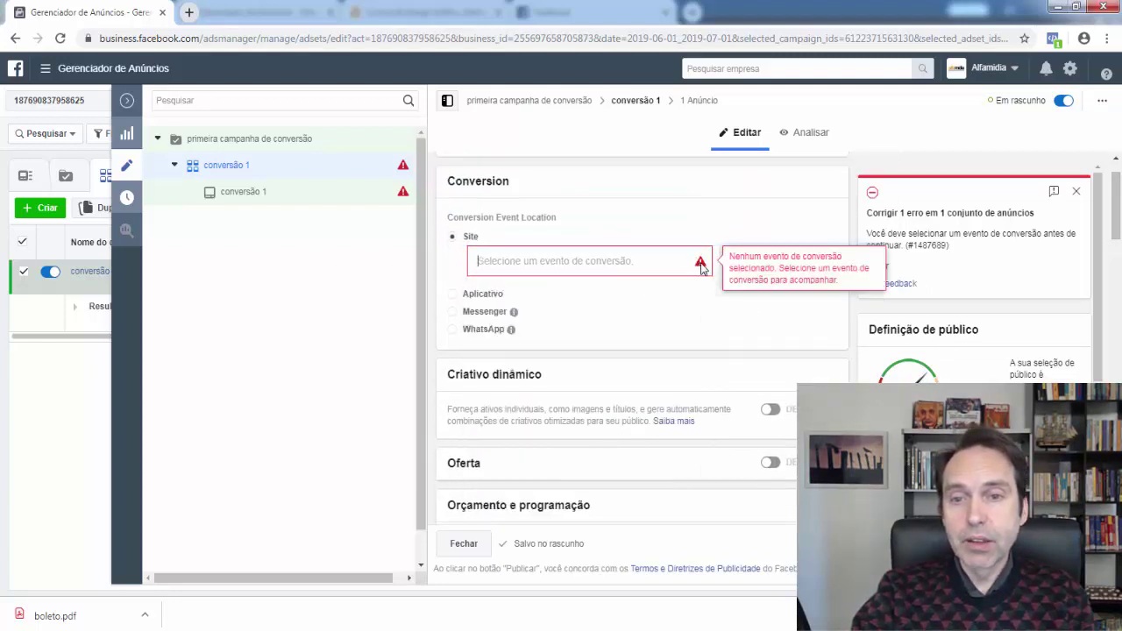
pyautogui.click(669, 263)
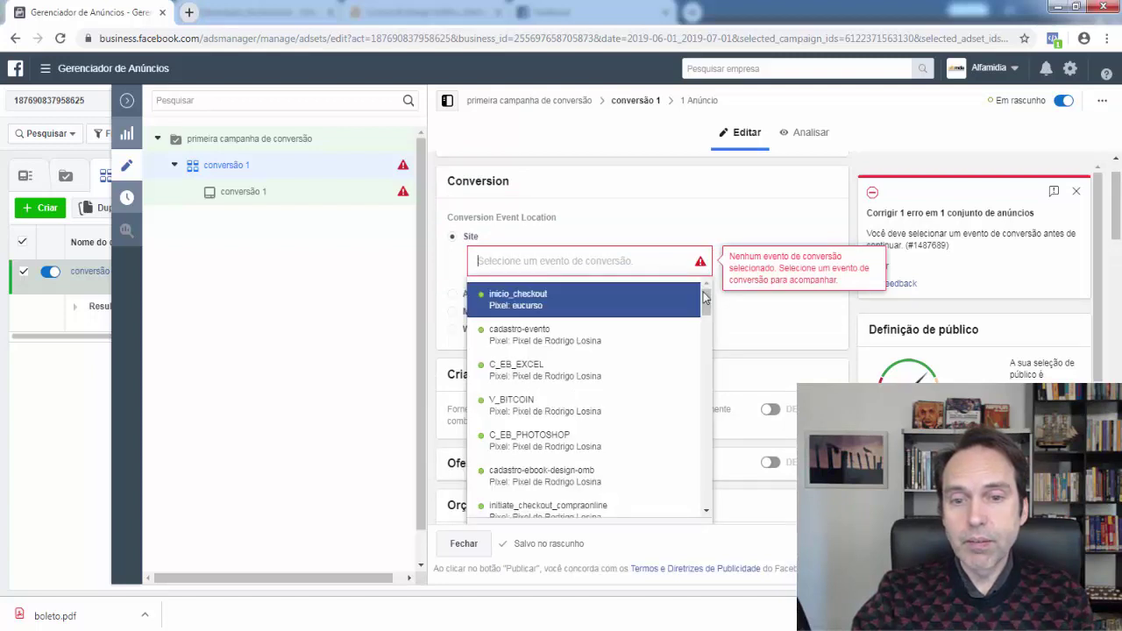
pyautogui.scroll(-5, 695, 432)
pyautogui.scroll(-5, 696, 432)
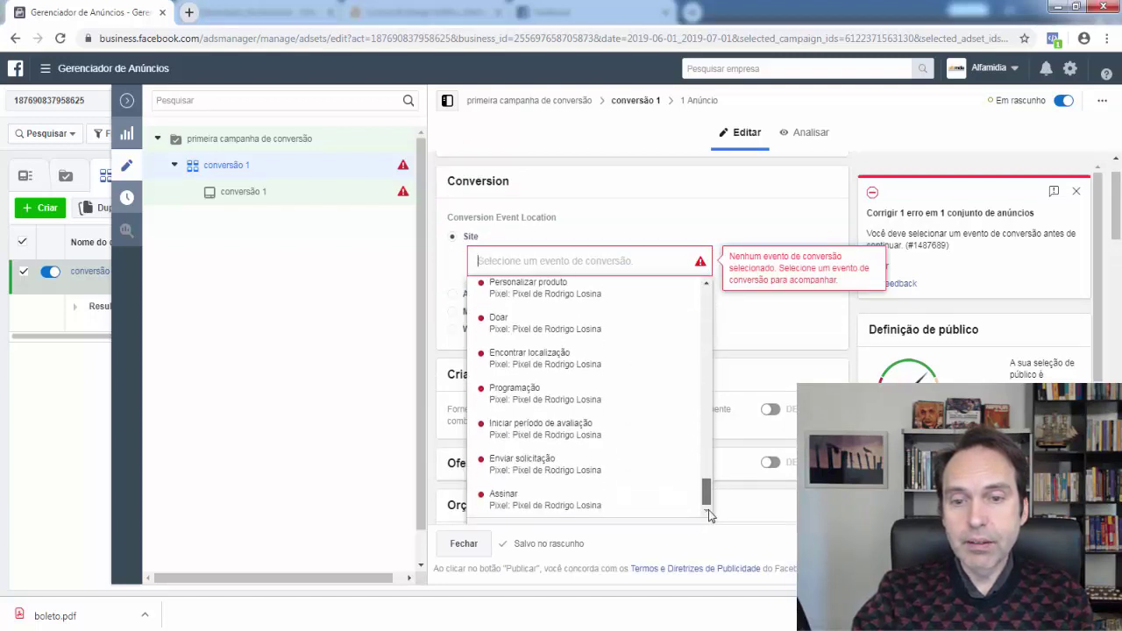
pyautogui.scroll(-3, 710, 491)
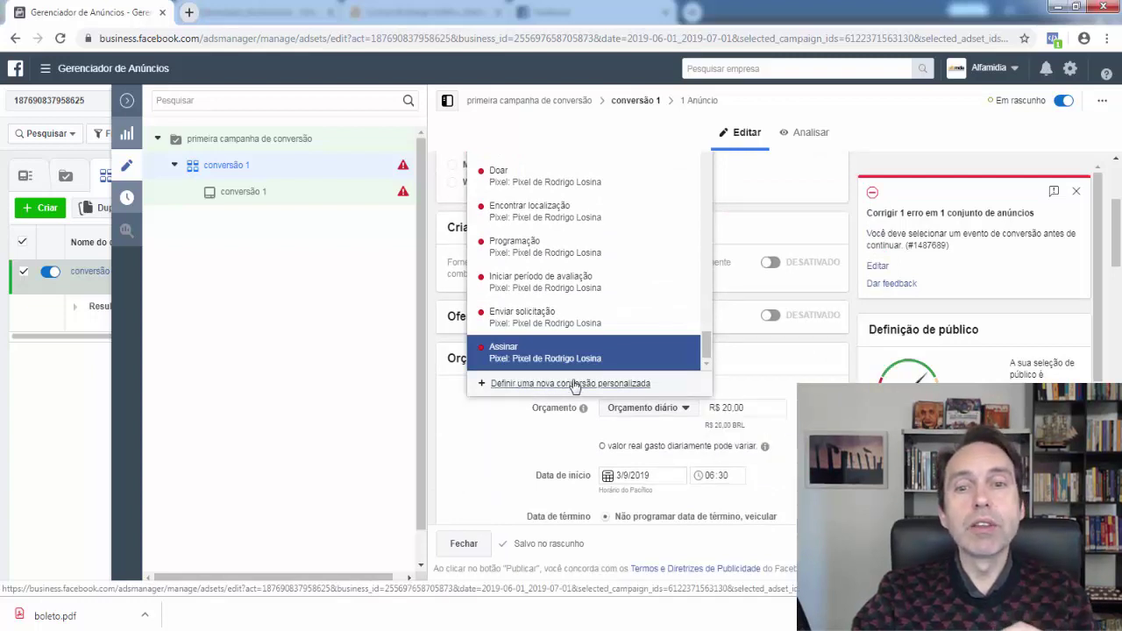
pyautogui.click(574, 384)
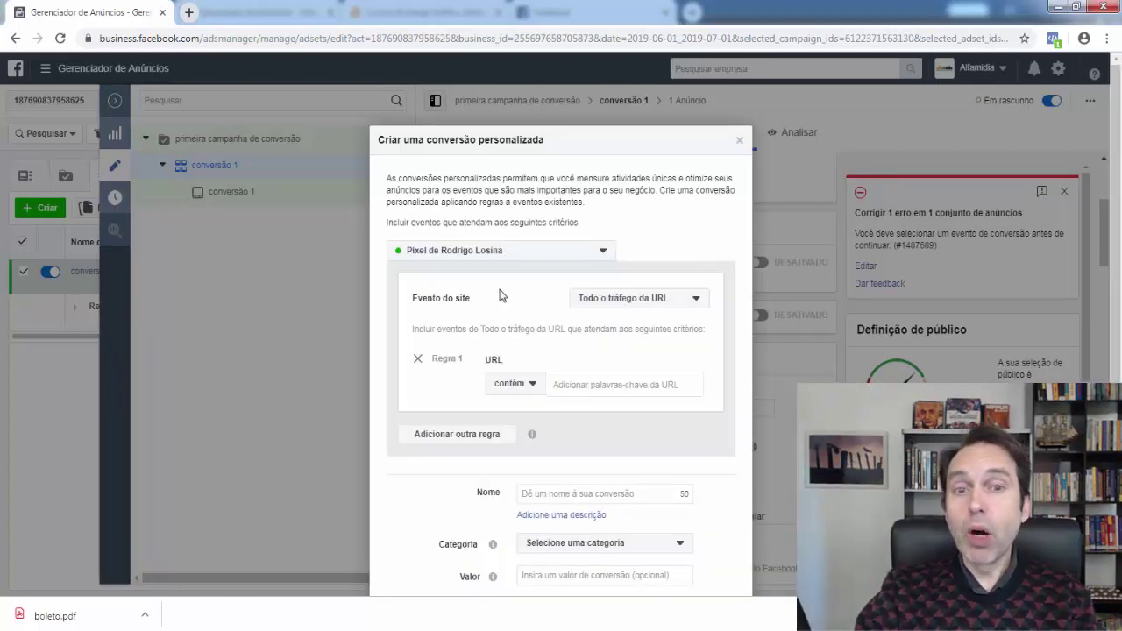
# Check the available pixel sources and select Todo o tráfego da URL as the custom conversion's website event.
pyautogui.click(601, 253)
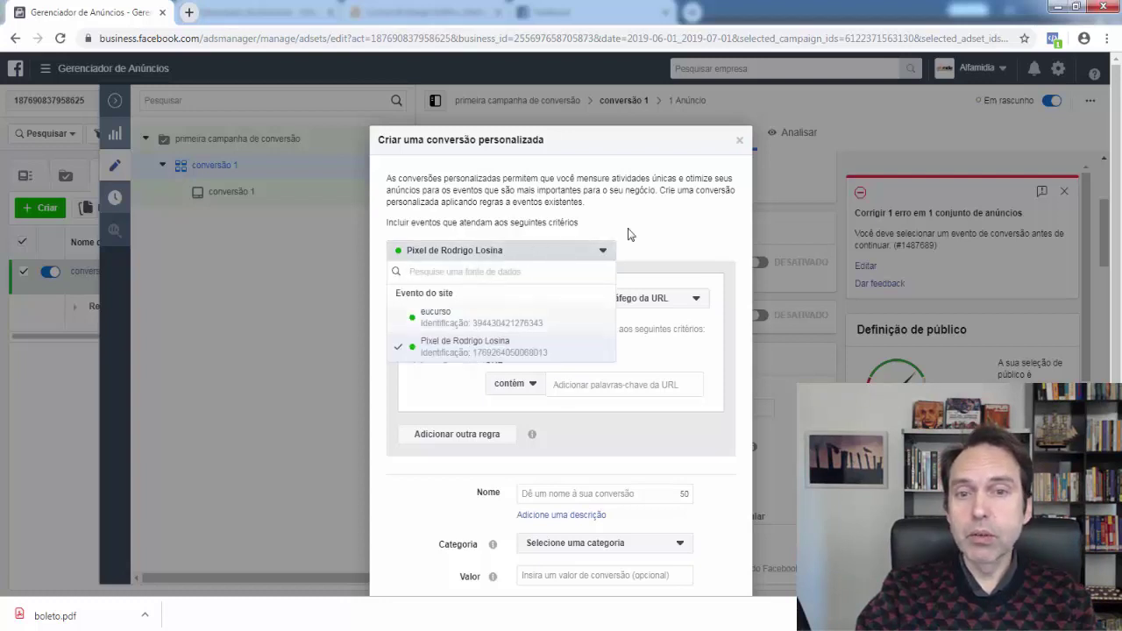
pyautogui.click(662, 276)
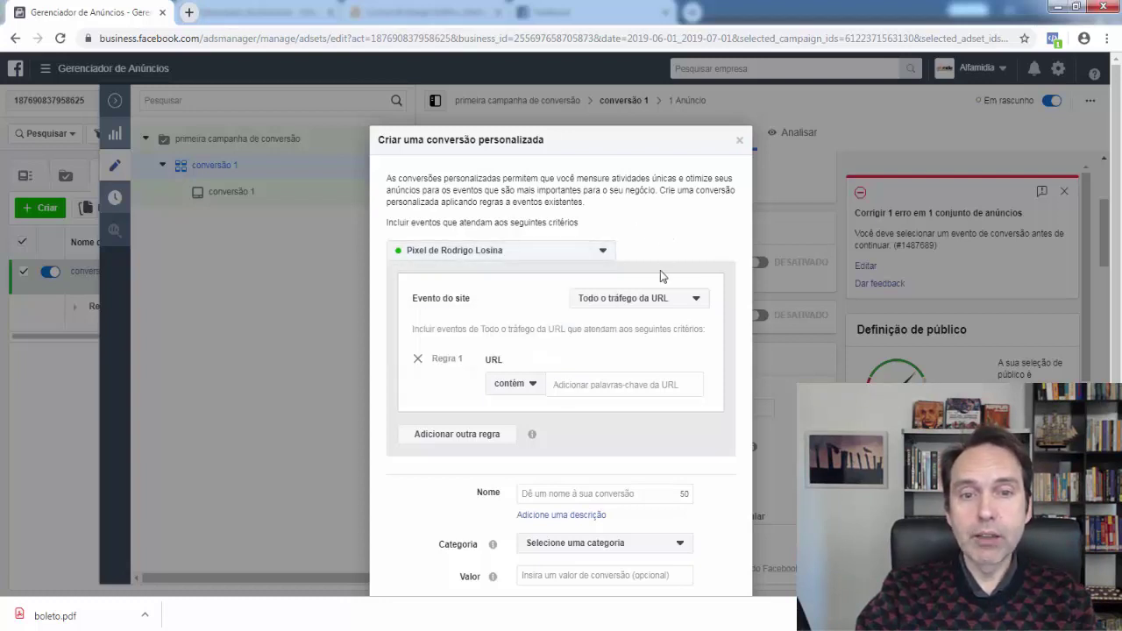
pyautogui.click(689, 303)
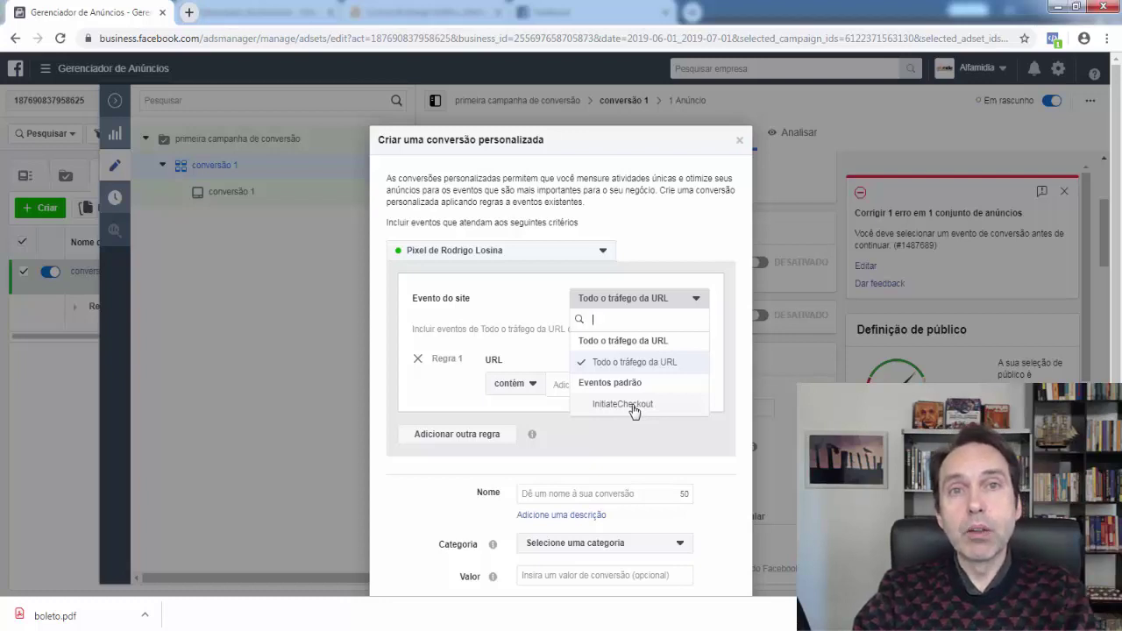
pyautogui.click(635, 361)
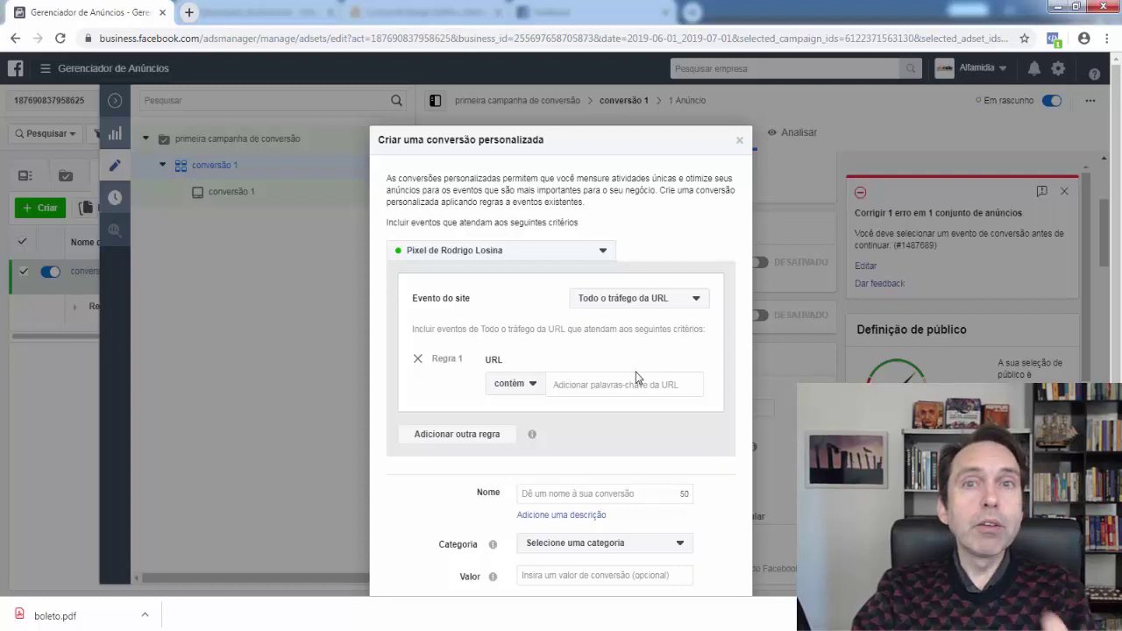
# Set the custom conversion's first rule to match URLs that contain "inicio_cadastro".
pyautogui.click(576, 384)
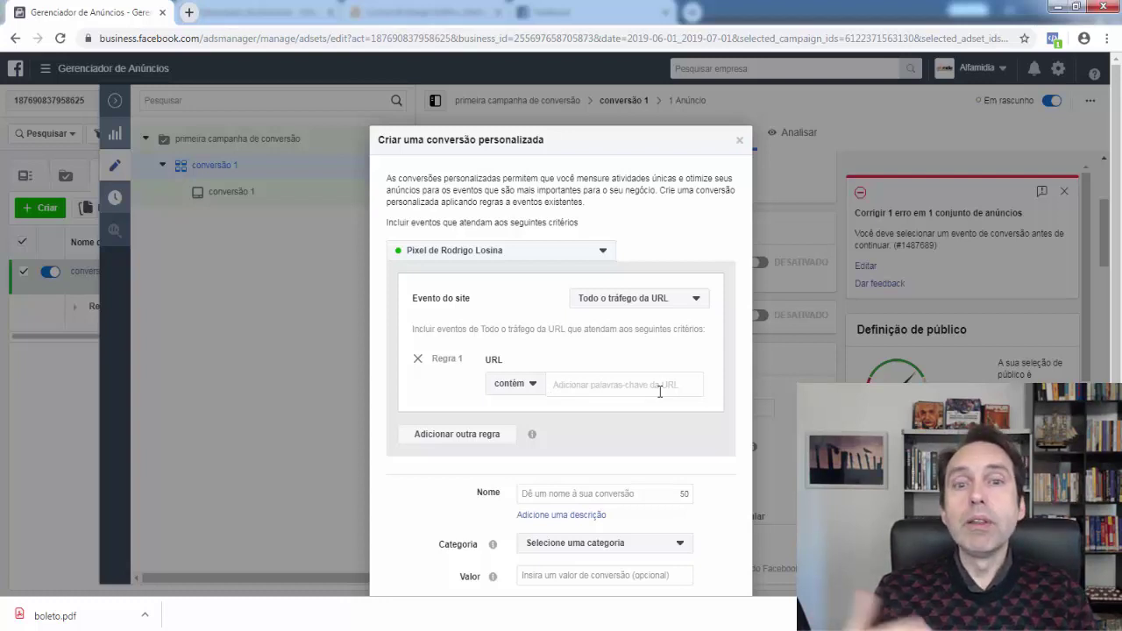
pyautogui.write('/')
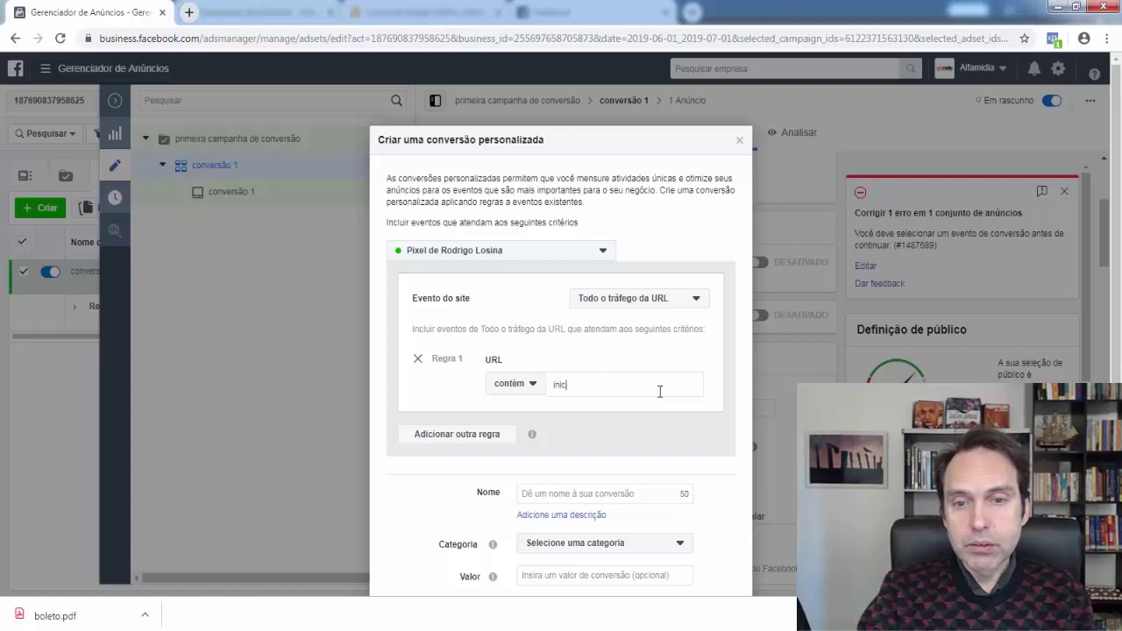
pyautogui.write('nicio_')
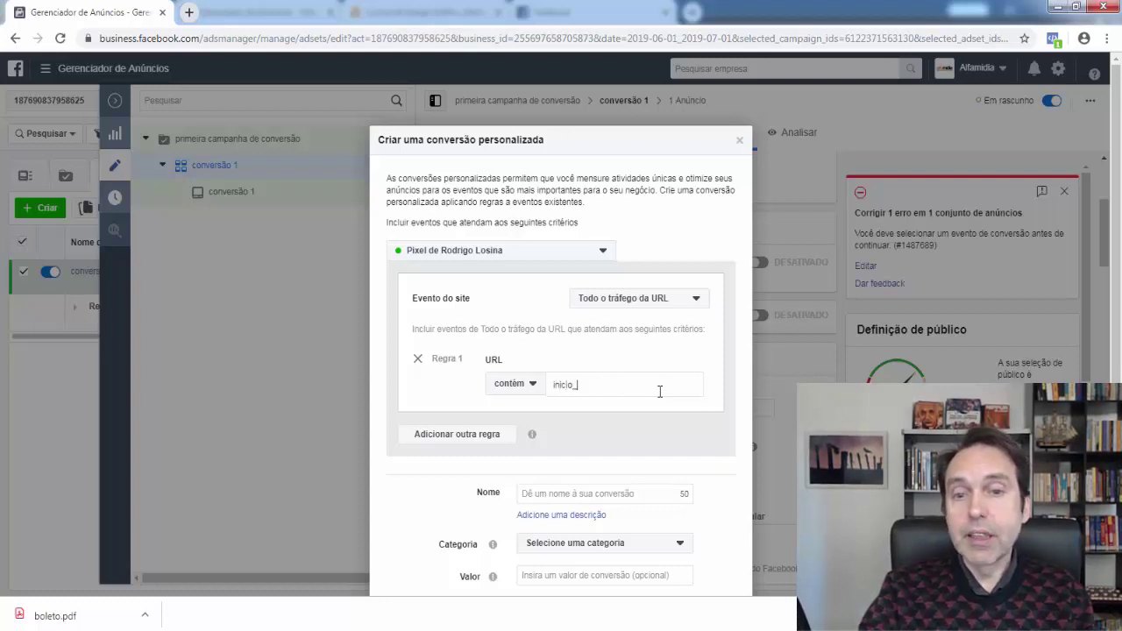
pyautogui.write('cadastro')
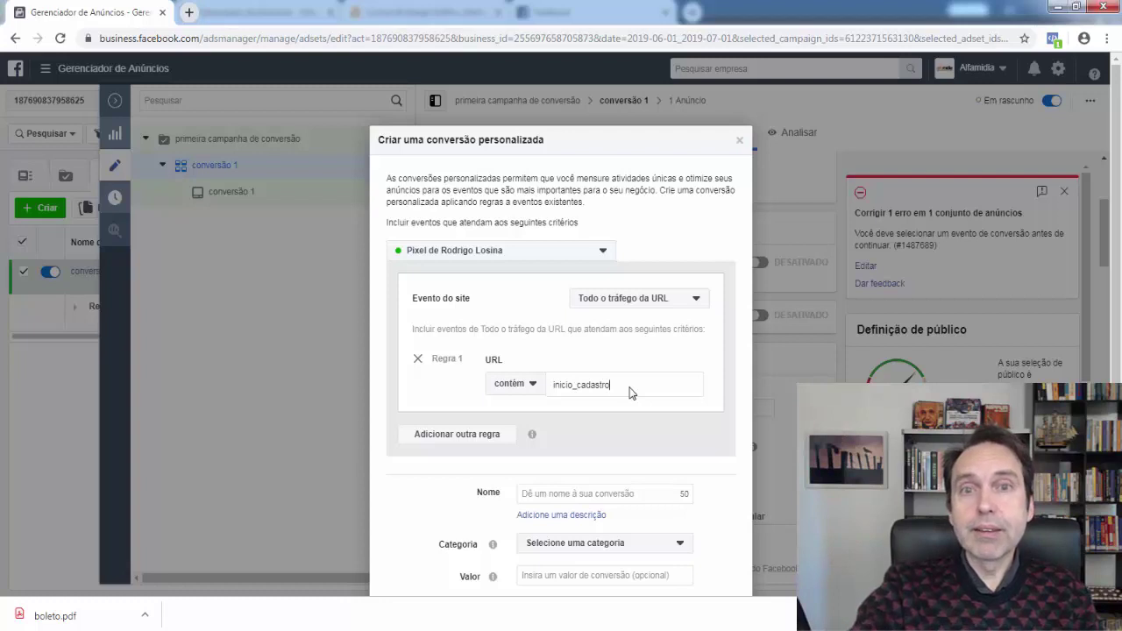
pyautogui.press('Return')
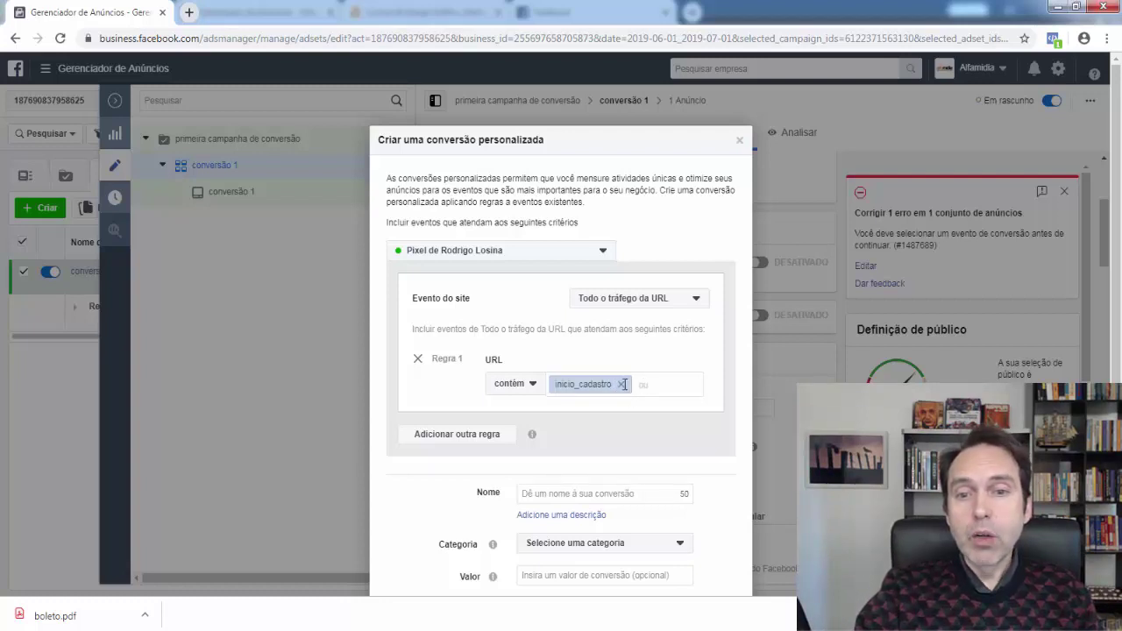
# Replace the URL keyword in the custom conversion's first rule with "venda_concluida".
pyautogui.press('BackSpace')
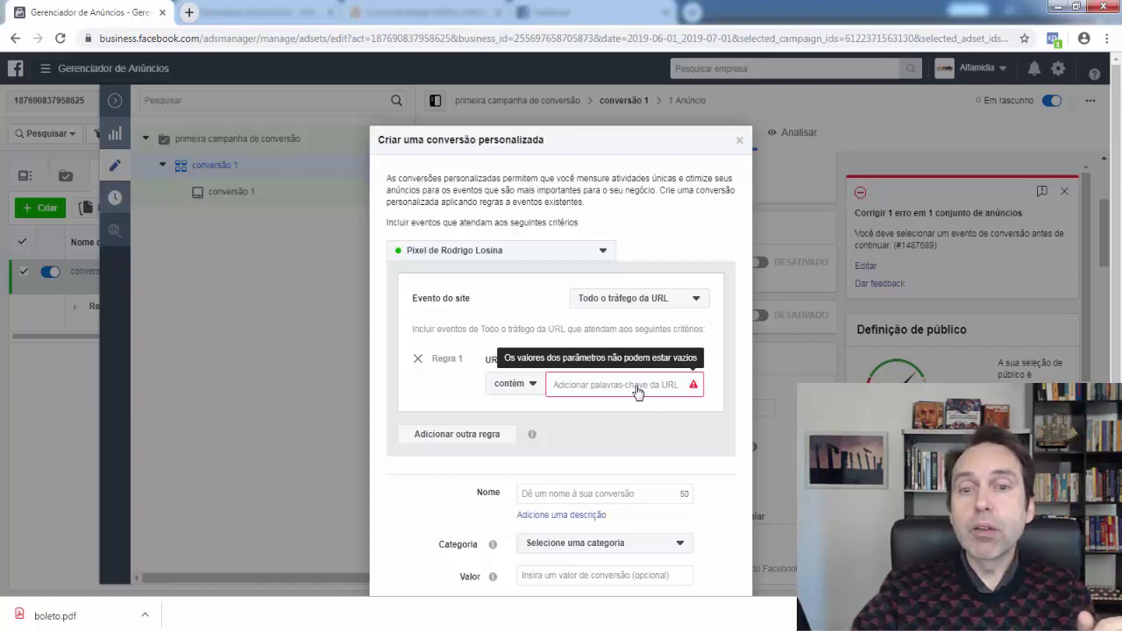
pyautogui.click(637, 391)
pyautogui.write('venda_concluida')
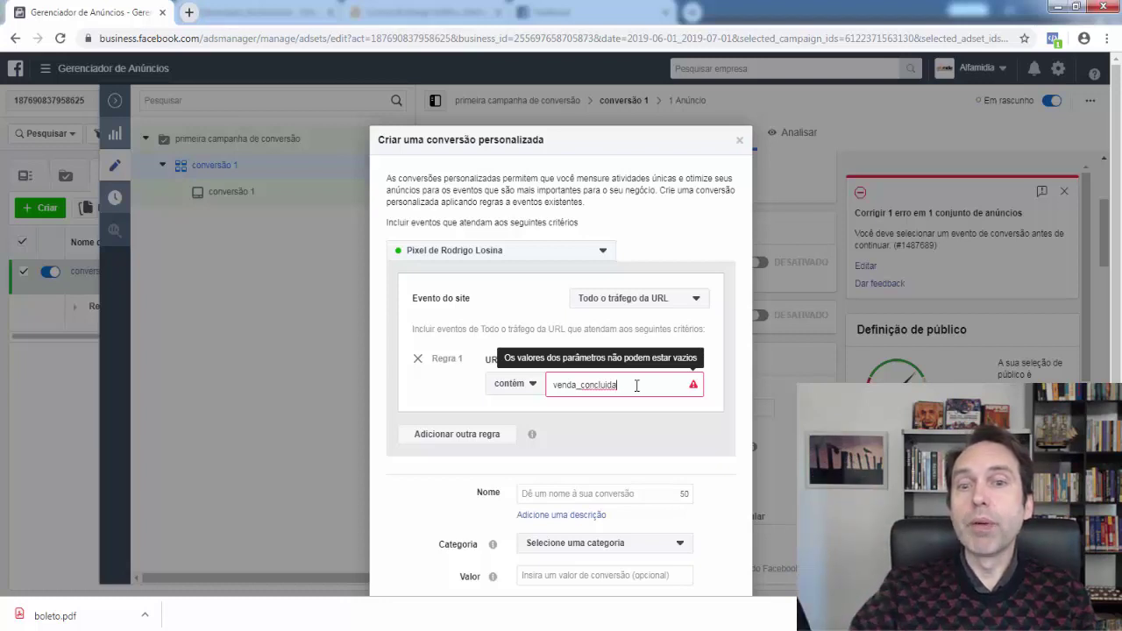
pyautogui.click(448, 387)
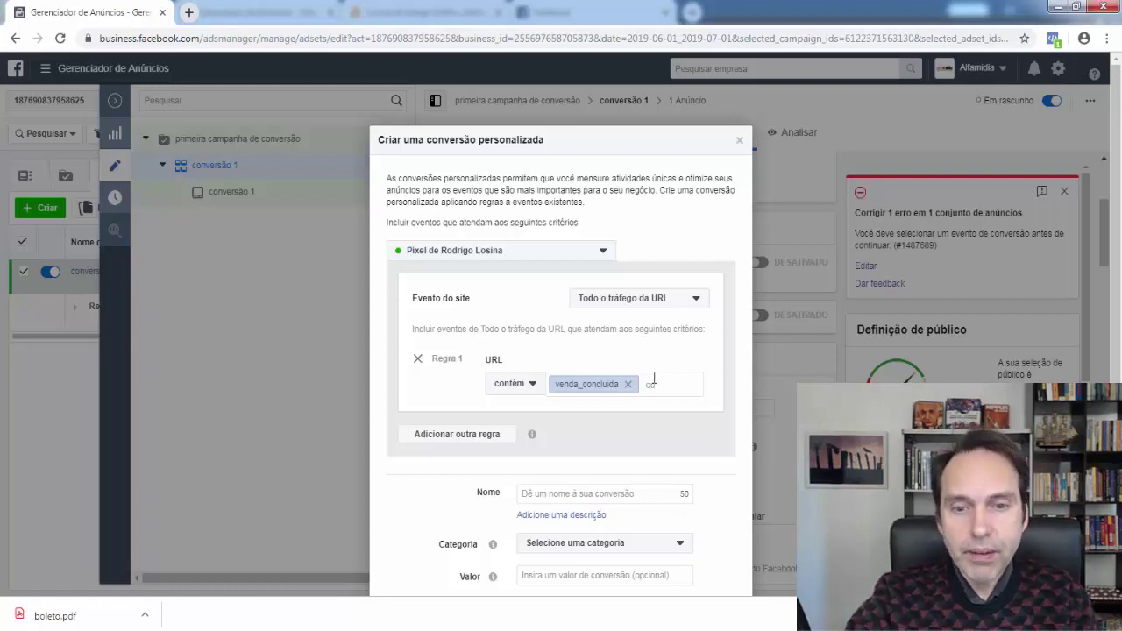
# Name the custom conversion "xxx", set its category to Compra and give it a conversion value of 100.
pyautogui.scroll(-2, 596, 427)
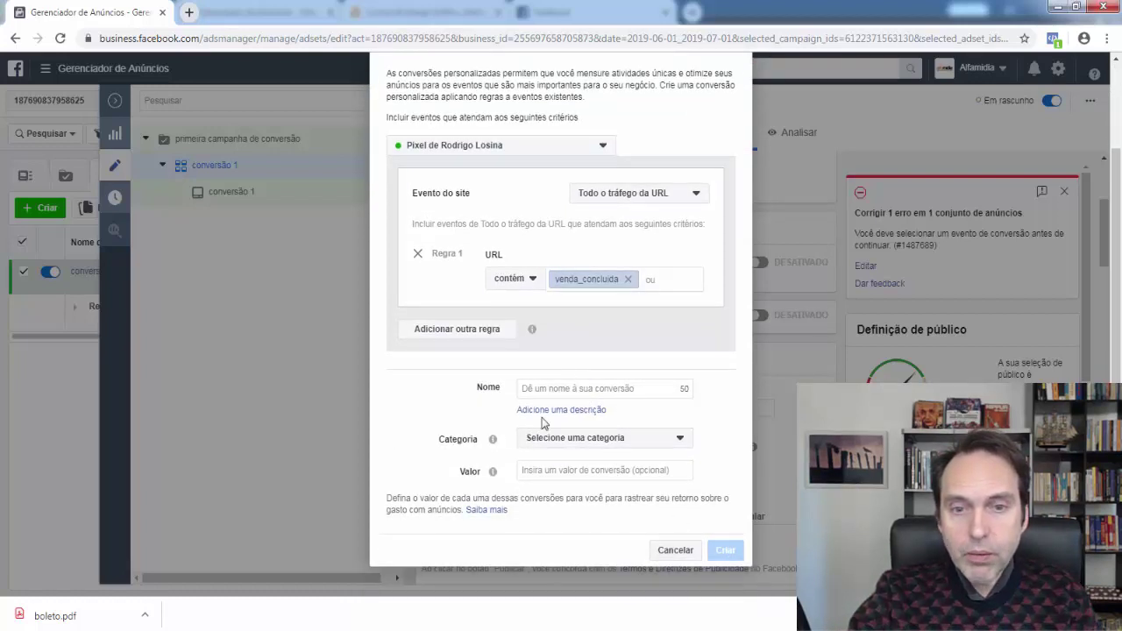
pyautogui.click(573, 391)
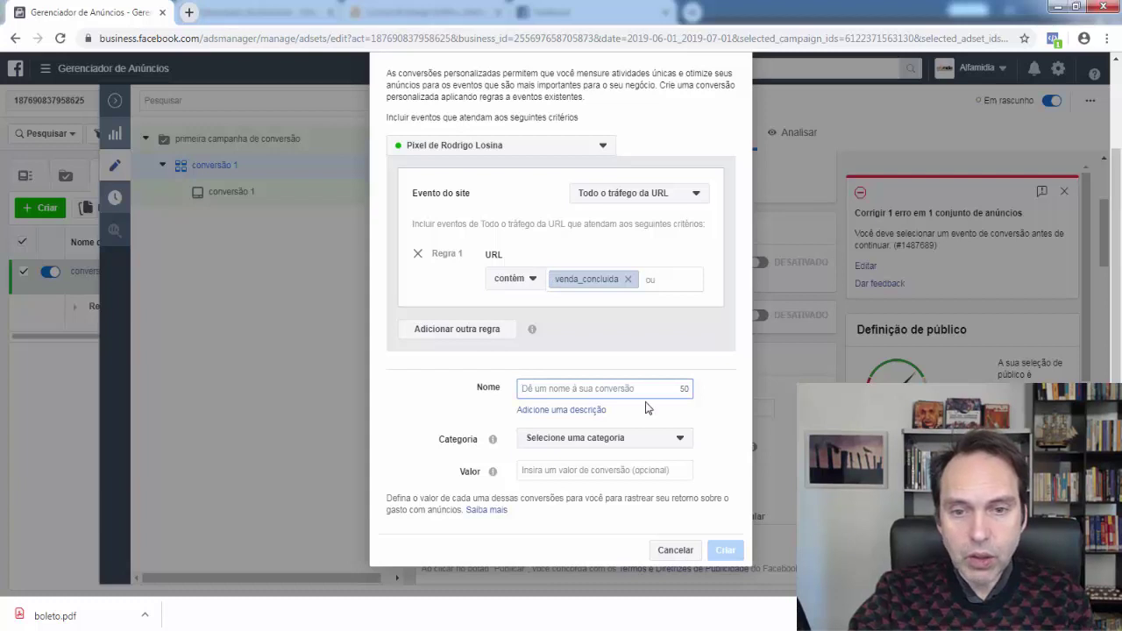
pyautogui.write('xxx')
pyautogui.click(603, 441)
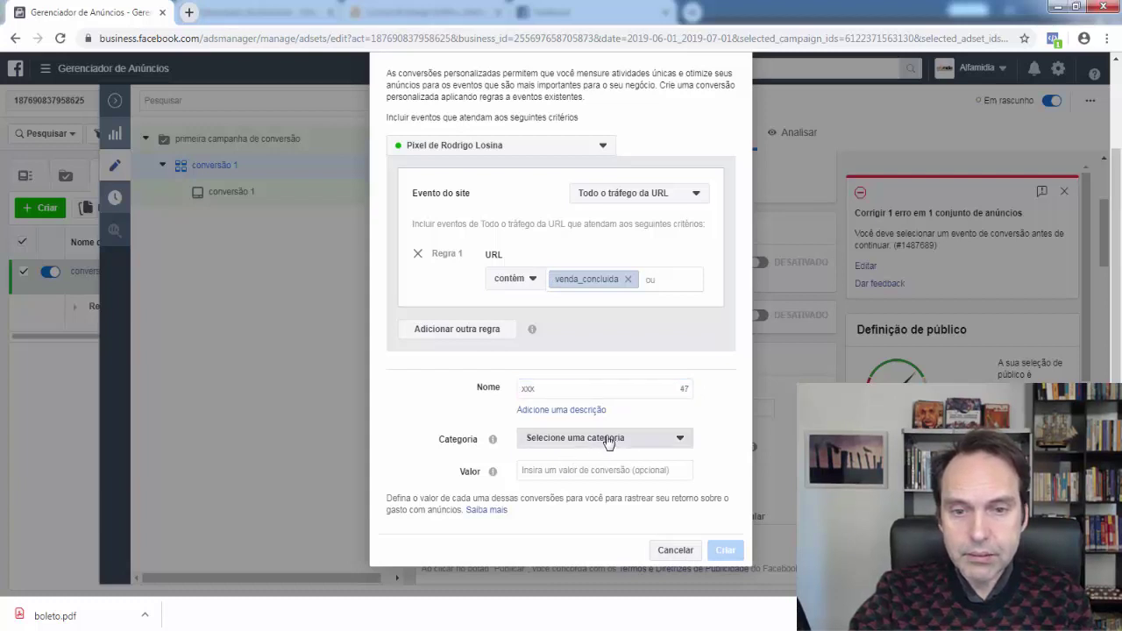
pyautogui.click(544, 357)
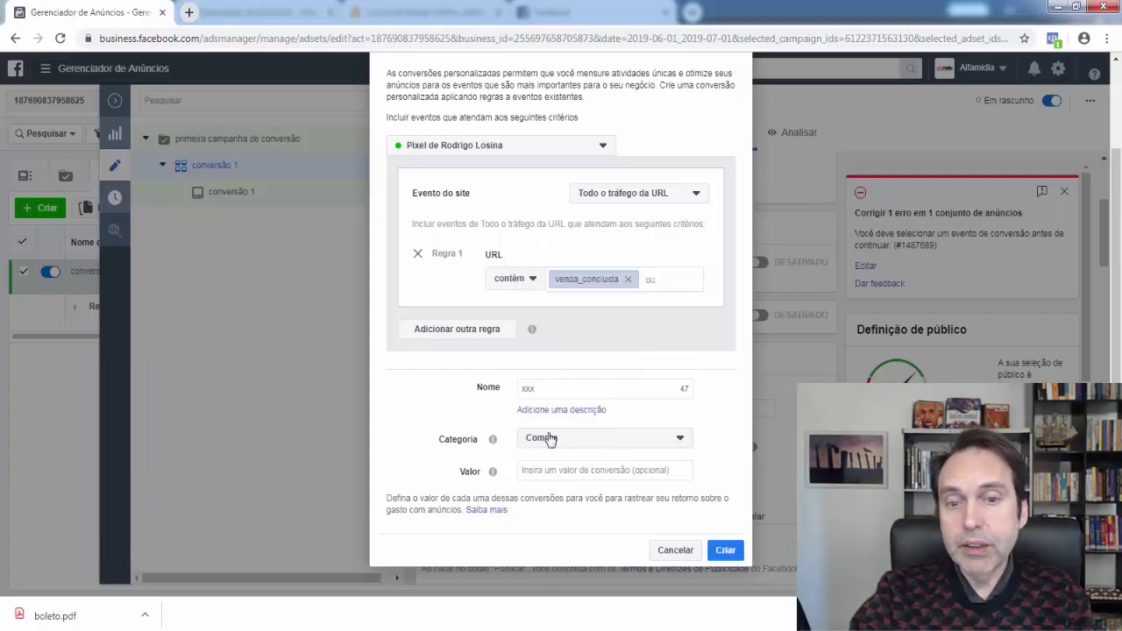
pyautogui.click(563, 469)
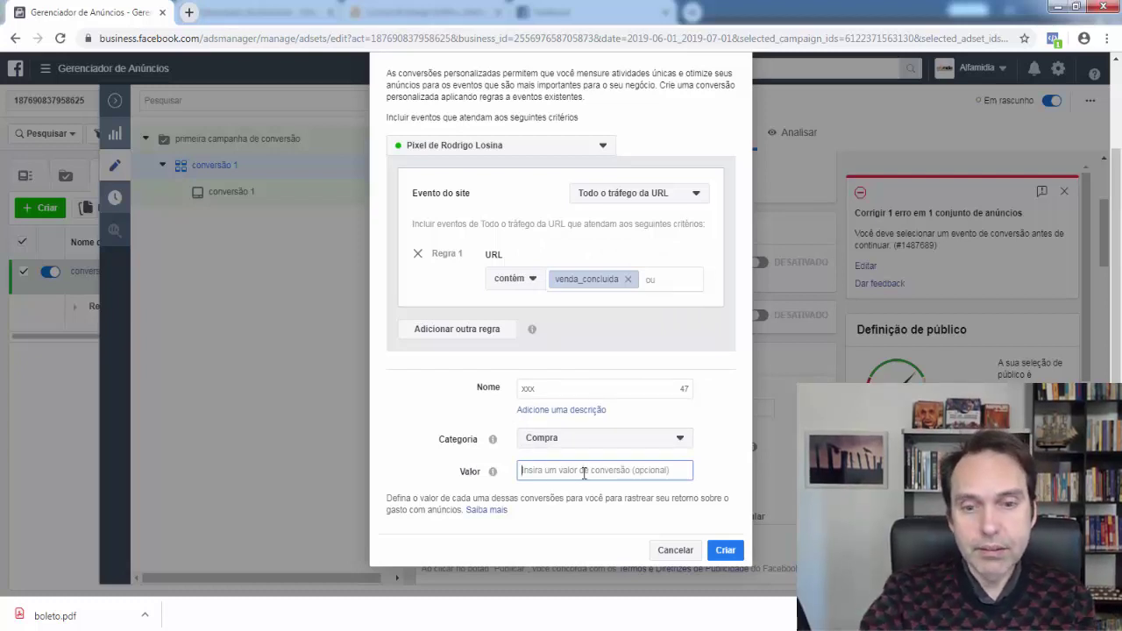
pyautogui.write('100')
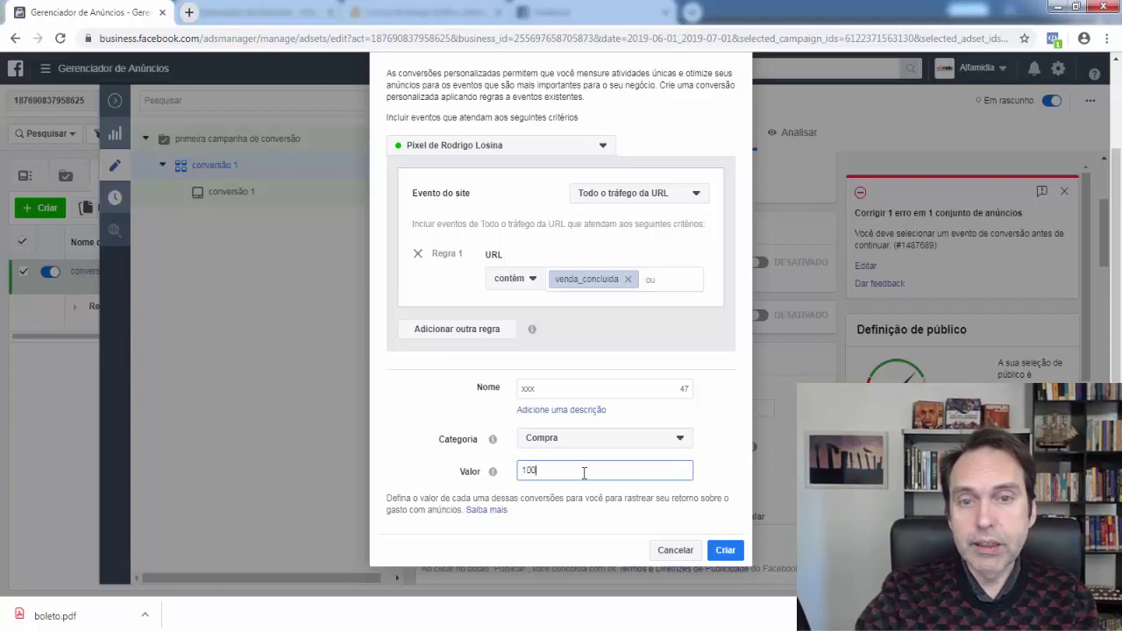
# Rename the custom conversion as "teste", create it and finish the creation dialog.
pyautogui.click(563, 389)
pyautogui.write('teste')
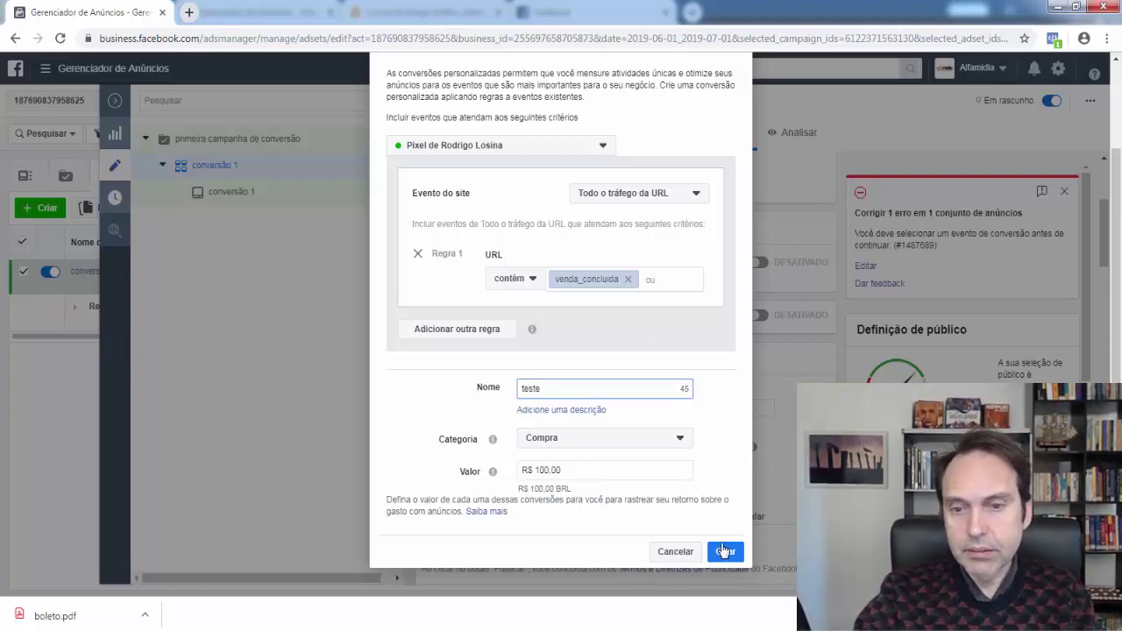
pyautogui.click(725, 554)
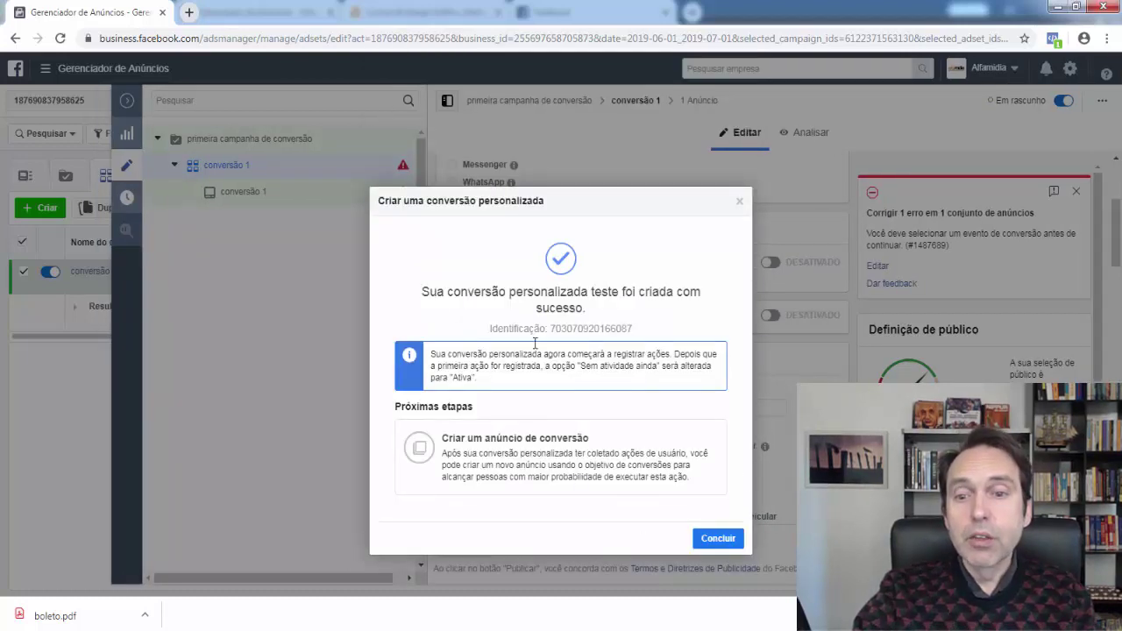
pyautogui.click(718, 538)
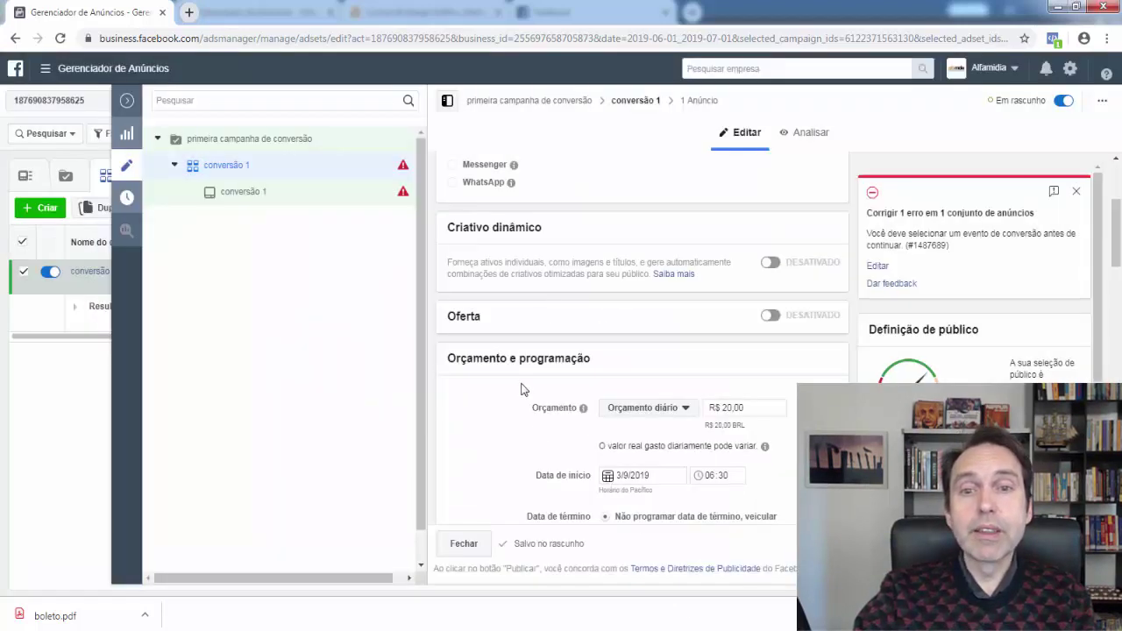
# Select the custom conversion "teste" as the ad set's site conversion event.
pyautogui.scroll(2, 764, 245)
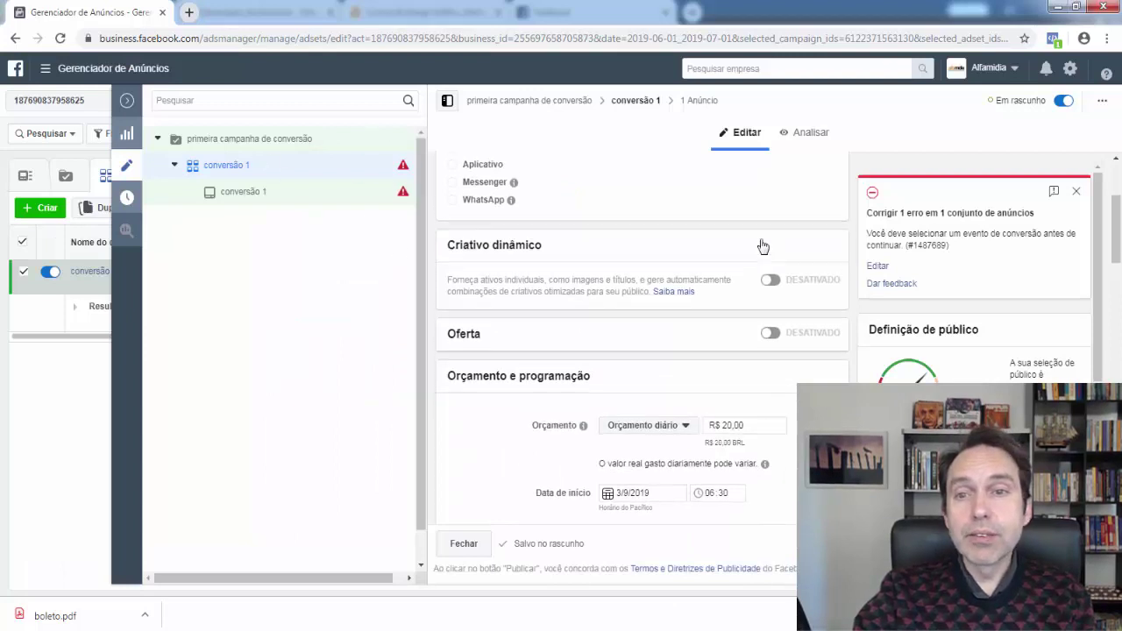
pyautogui.click(534, 312)
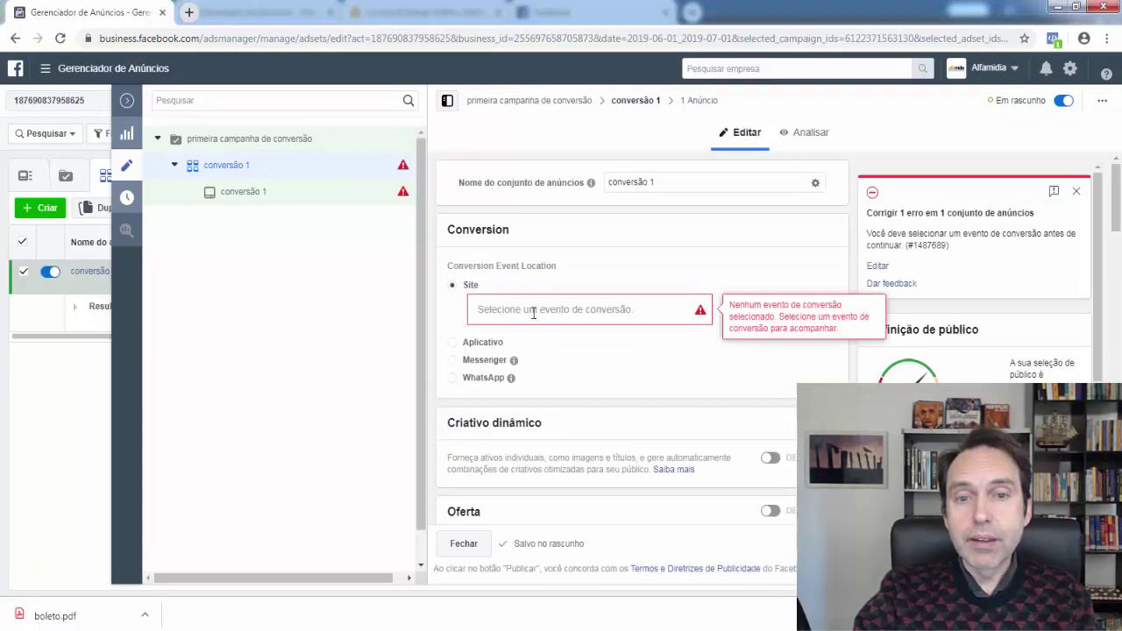
pyautogui.click(703, 311)
pyautogui.moveTo(706, 351); pyautogui.dragTo(712, 430)
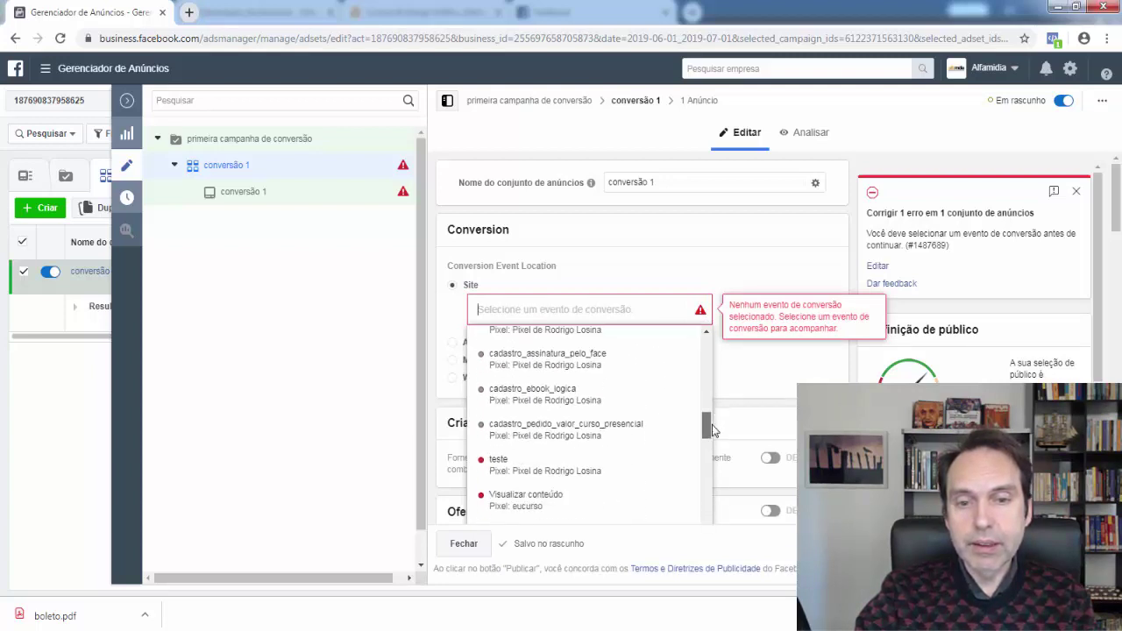
pyautogui.click(533, 477)
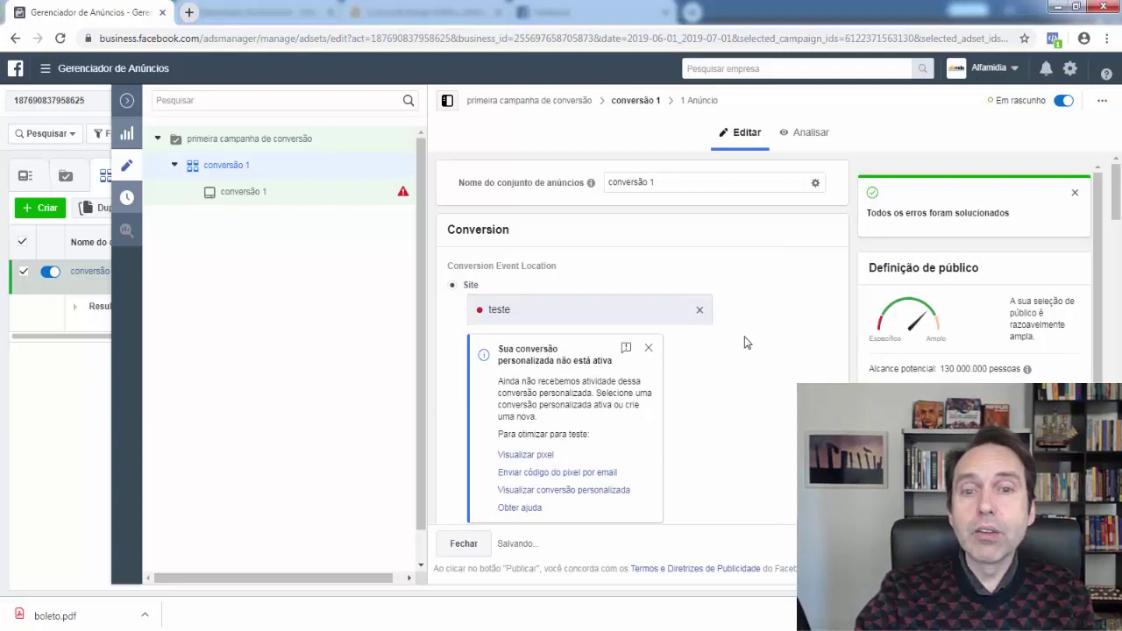
# Look over the ad set's budget and schedule settings and open the "conversão 1" ad.
pyautogui.scroll(-2, 745, 343)
pyautogui.moveTo(1115, 188); pyautogui.dragTo(1119, 221)
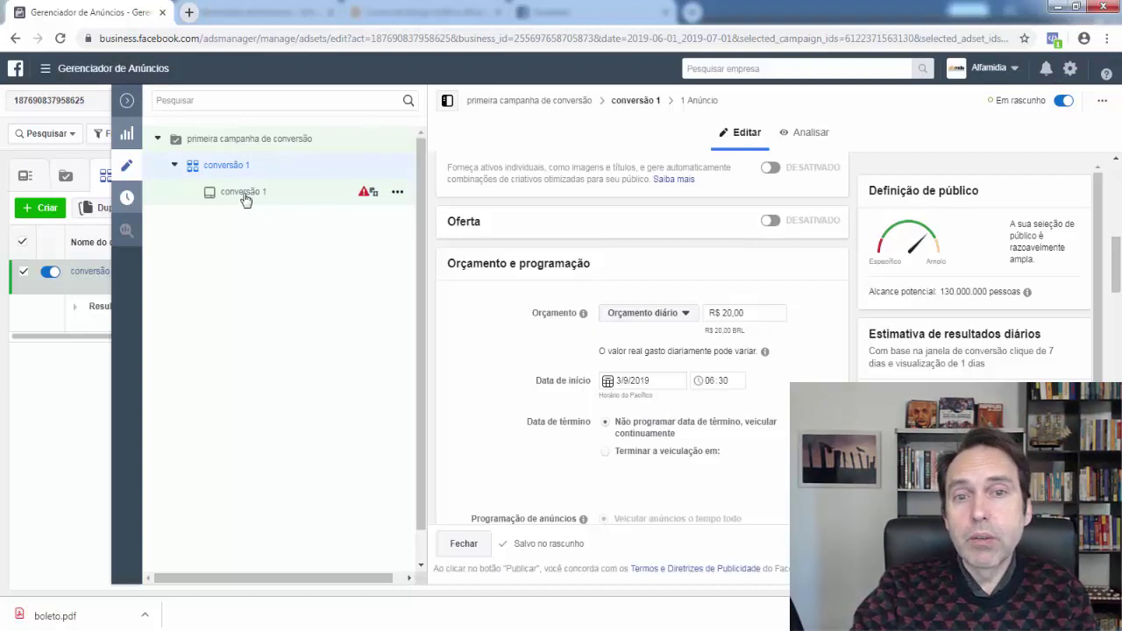
pyautogui.click(245, 194)
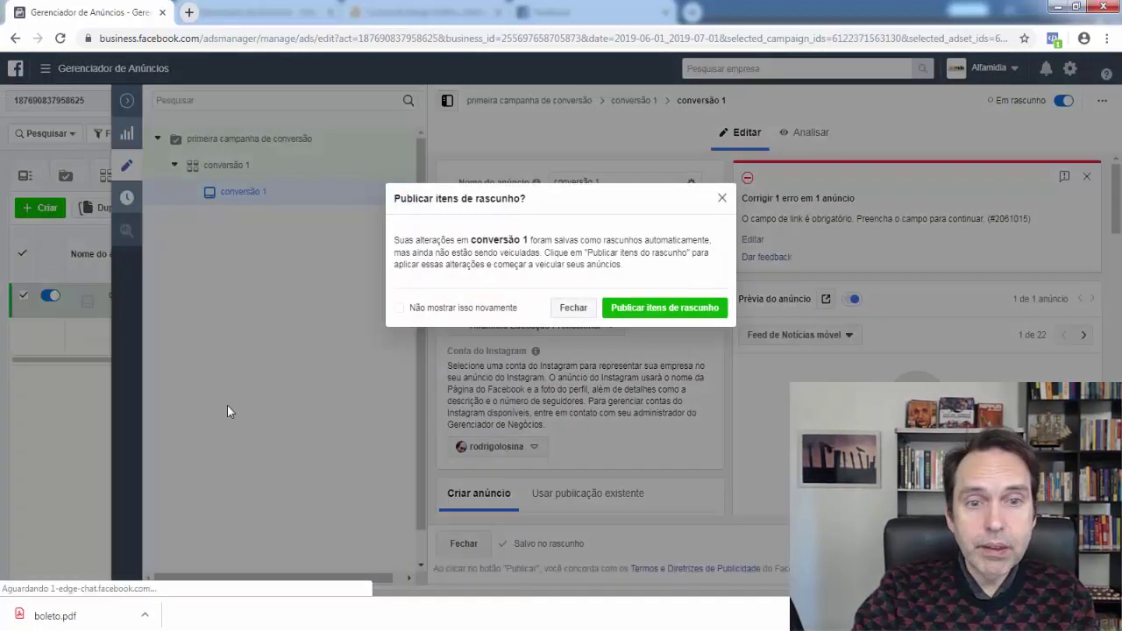
# Leave the ad editor without publishing the drafts and open the ad sets of the EuCurso1 campaign.
pyautogui.click(575, 308)
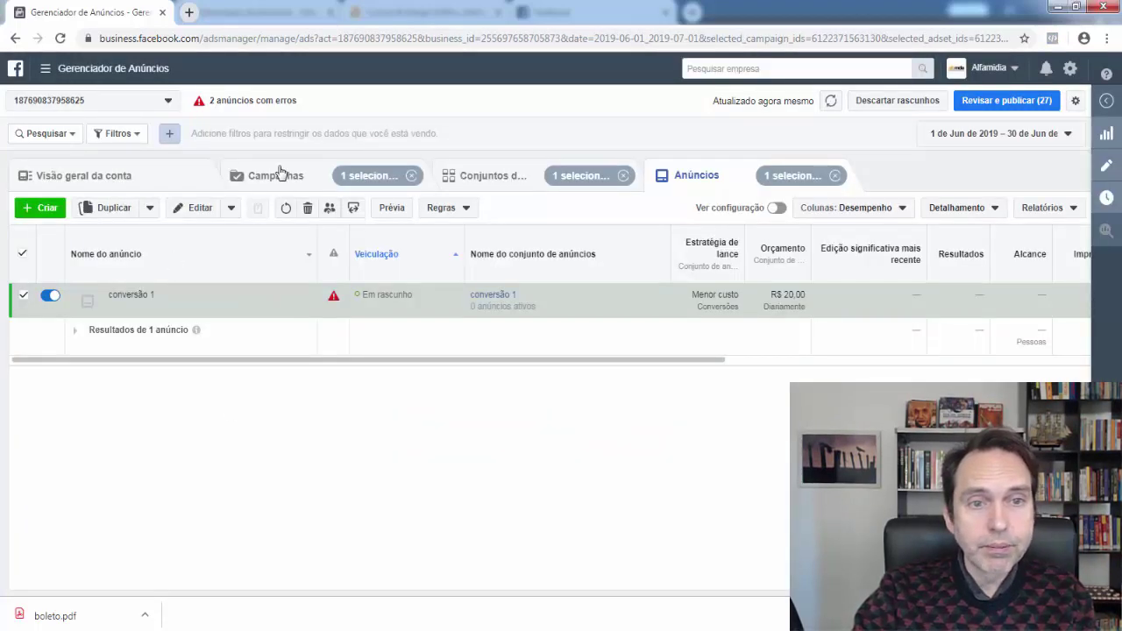
pyautogui.click(278, 174)
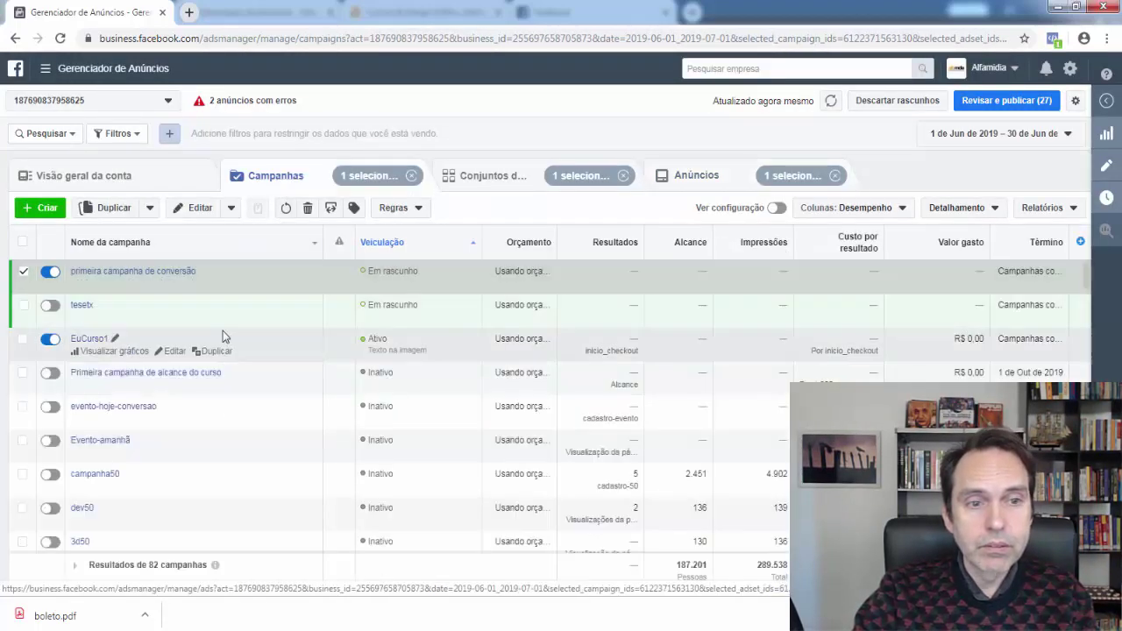
pyautogui.click(89, 338)
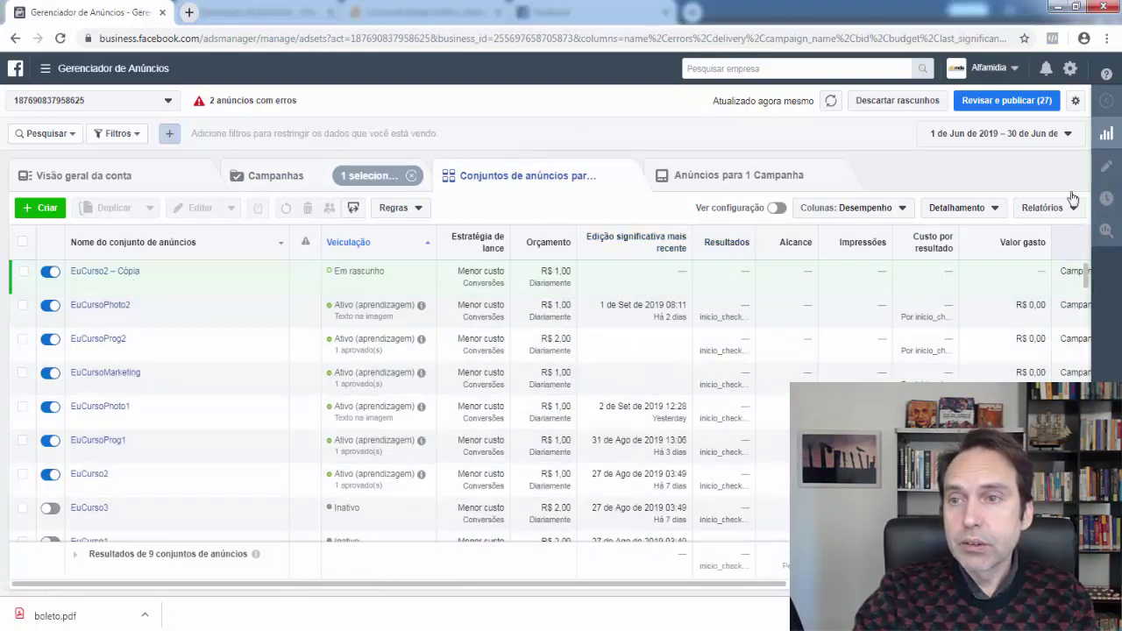
# Limit the EuCurso1 ad set results to 2 July 2019.
pyautogui.click(1069, 136)
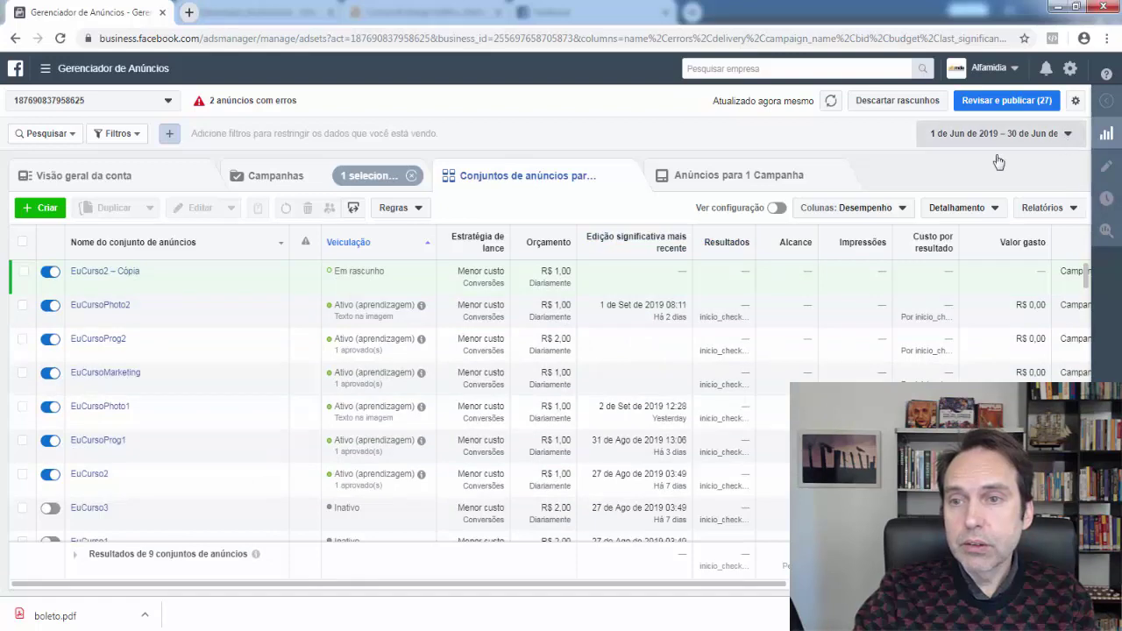
pyautogui.click(843, 230)
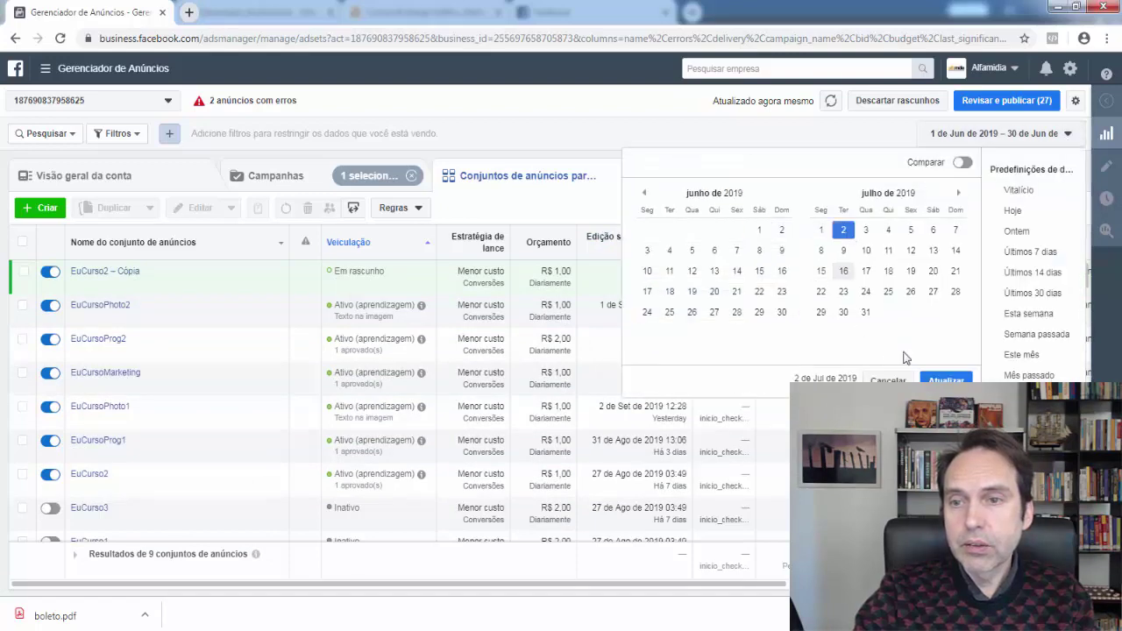
pyautogui.click(946, 380)
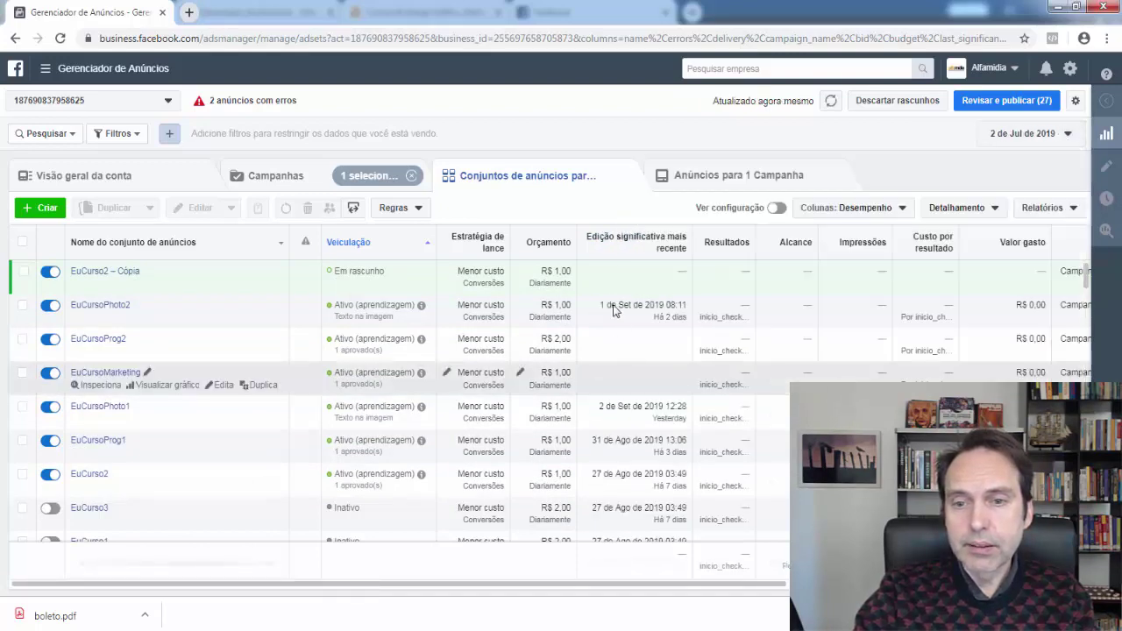
pyautogui.scroll(-1, 744, 288)
pyautogui.scroll(1, 876, 320)
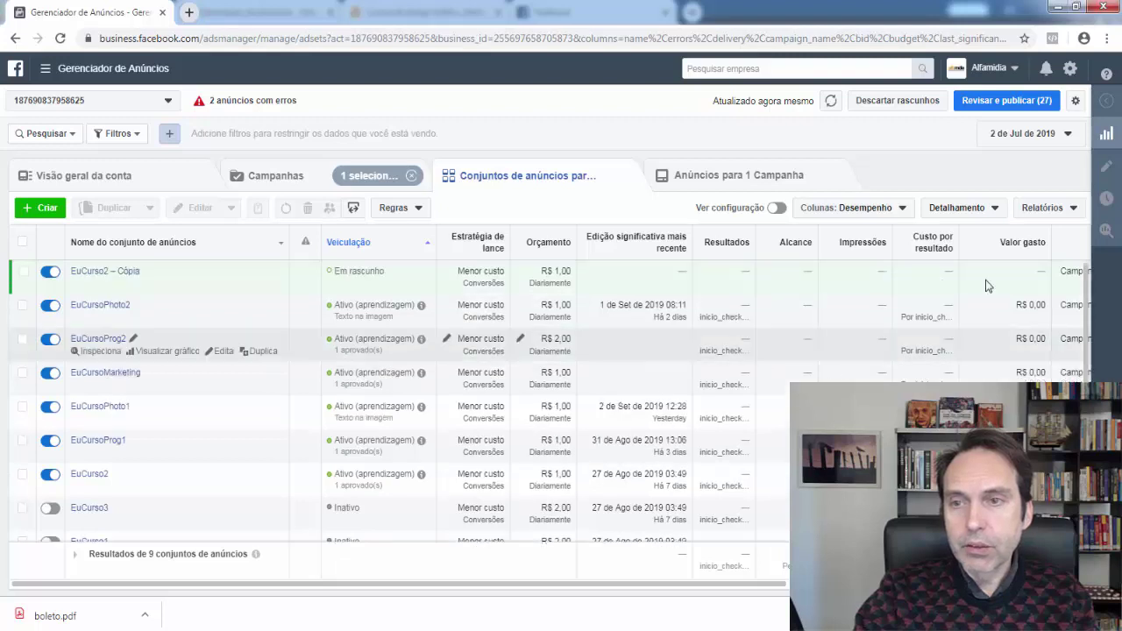
# Set the reporting date to 2 September 2019 and examine the results and delivery status of the EuCursoProg2 ad set.
pyautogui.click(1062, 134)
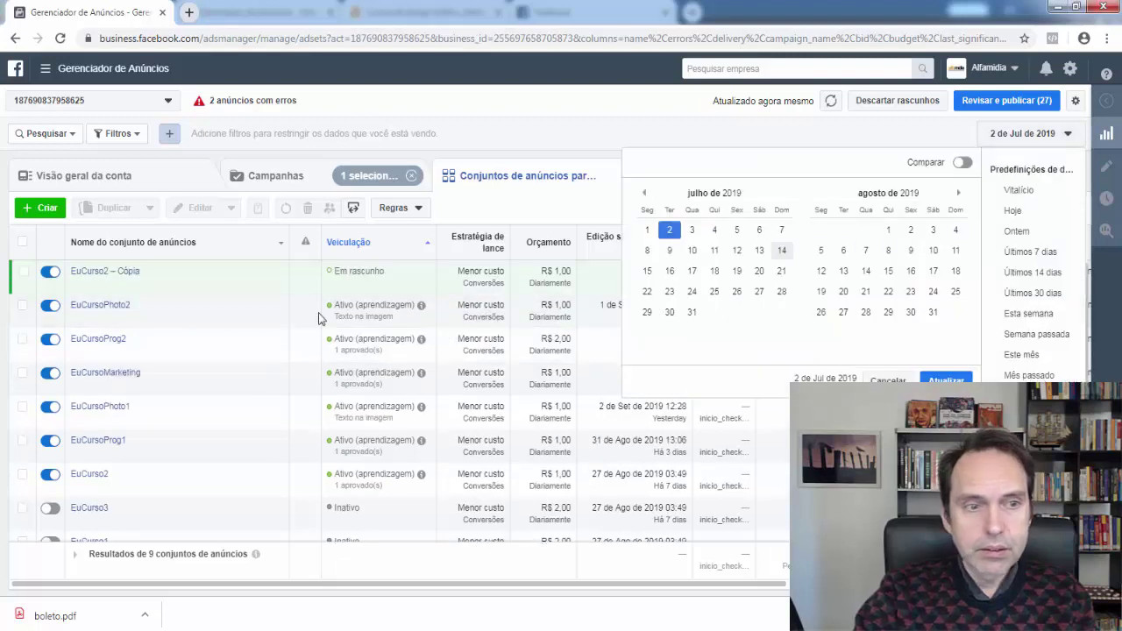
pyautogui.click(648, 231)
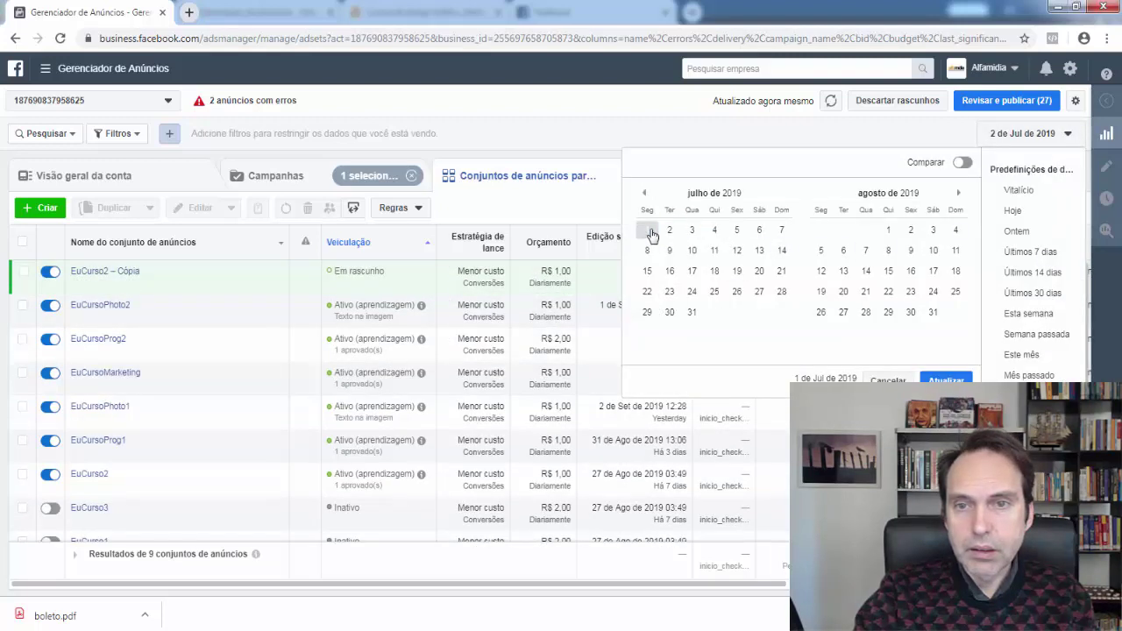
pyautogui.click(960, 194)
pyautogui.click(960, 194)
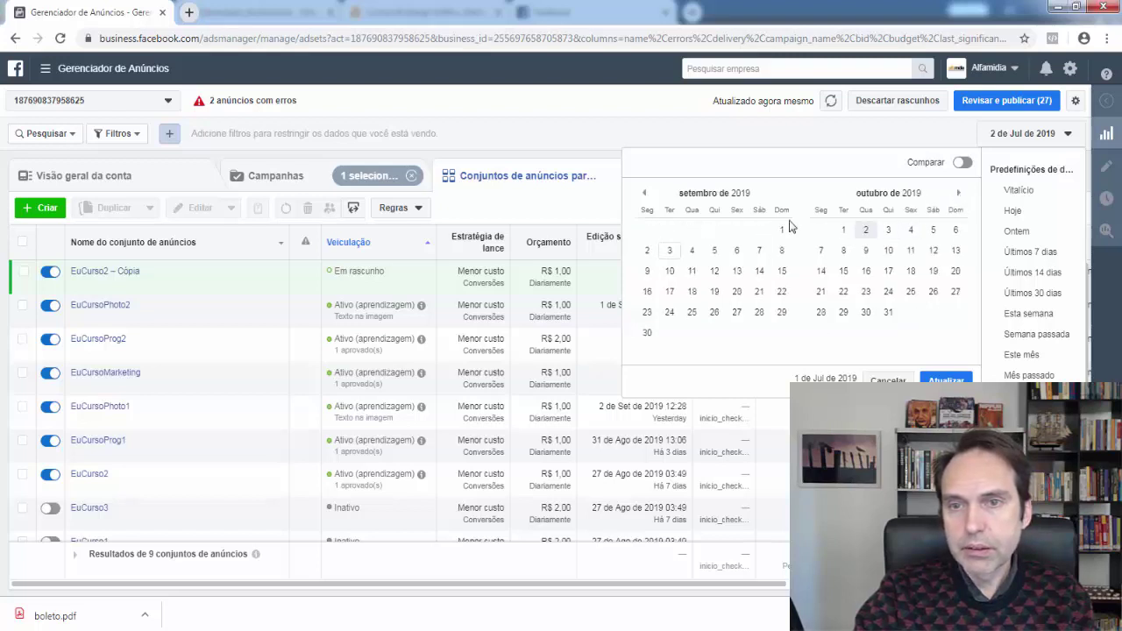
pyautogui.click(781, 229)
pyautogui.click(646, 252)
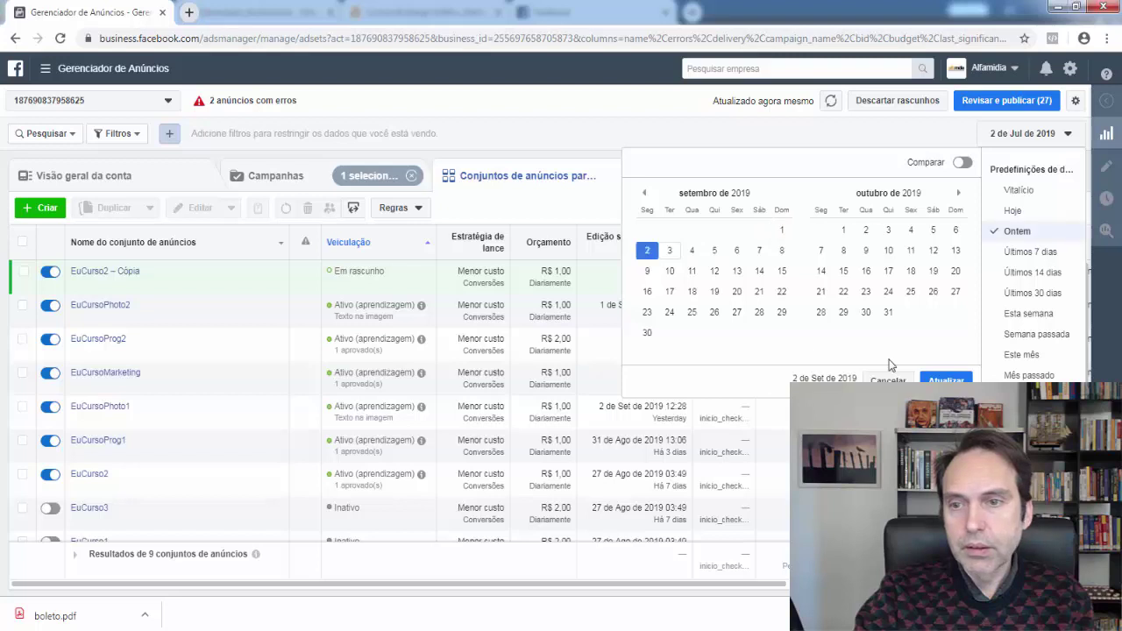
pyautogui.click(945, 379)
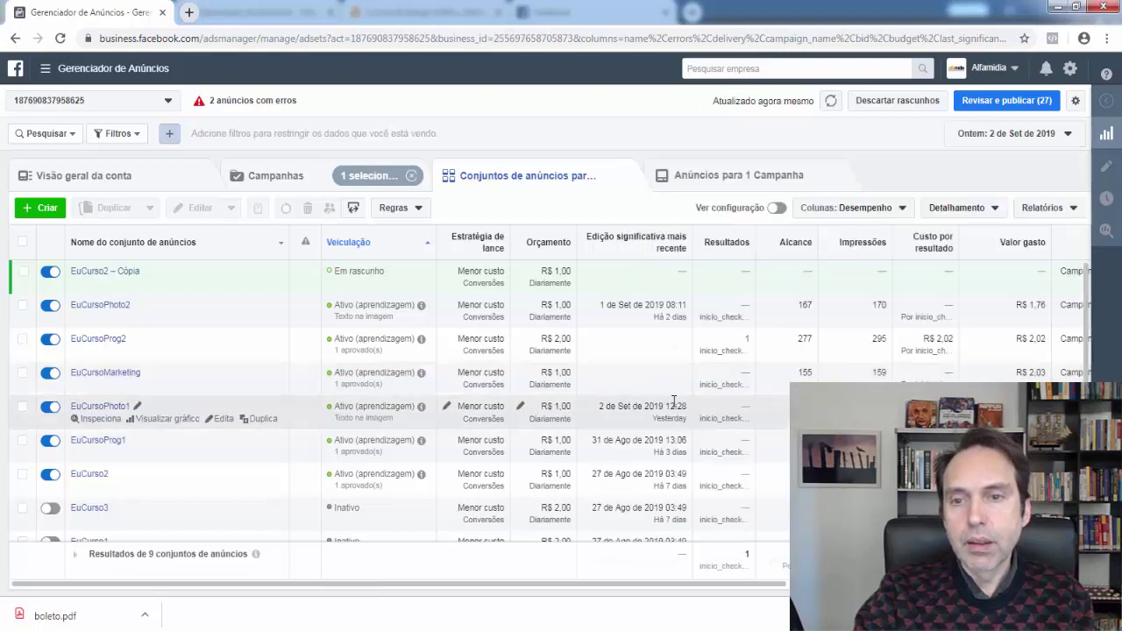
pyautogui.moveTo(748, 338)
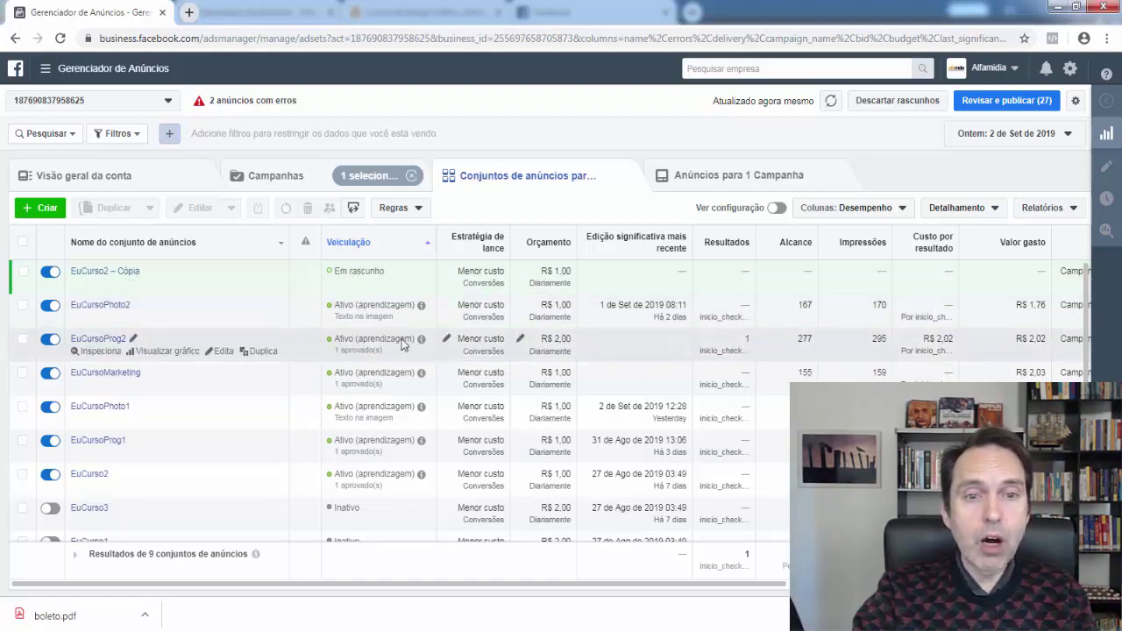
pyautogui.moveTo(421, 341)
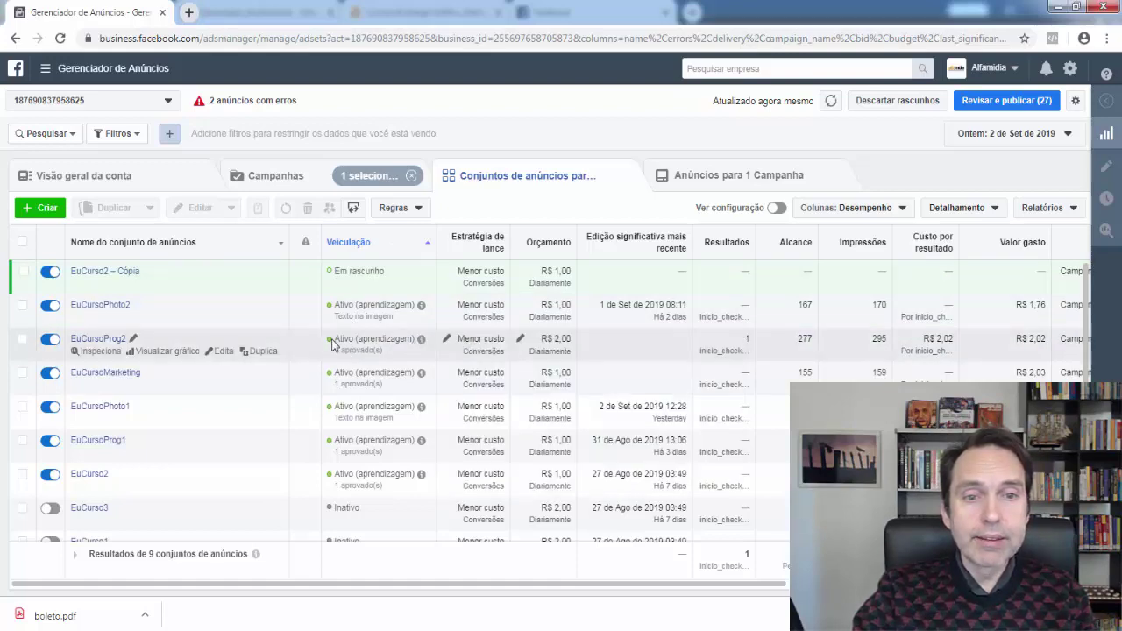